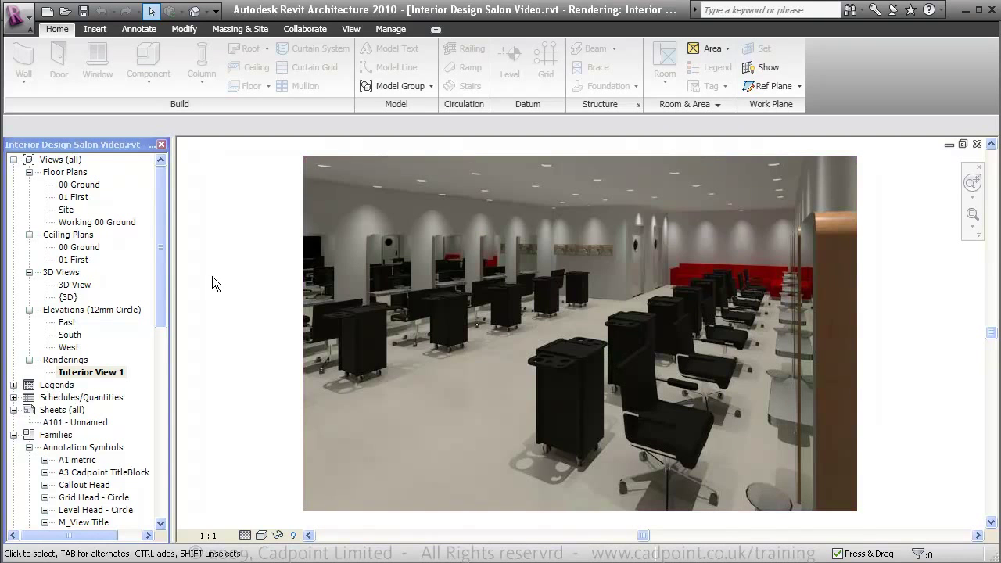
Step: Create a new sheet using the A3 Cadpoint TitleBlock
right_click(69, 410)
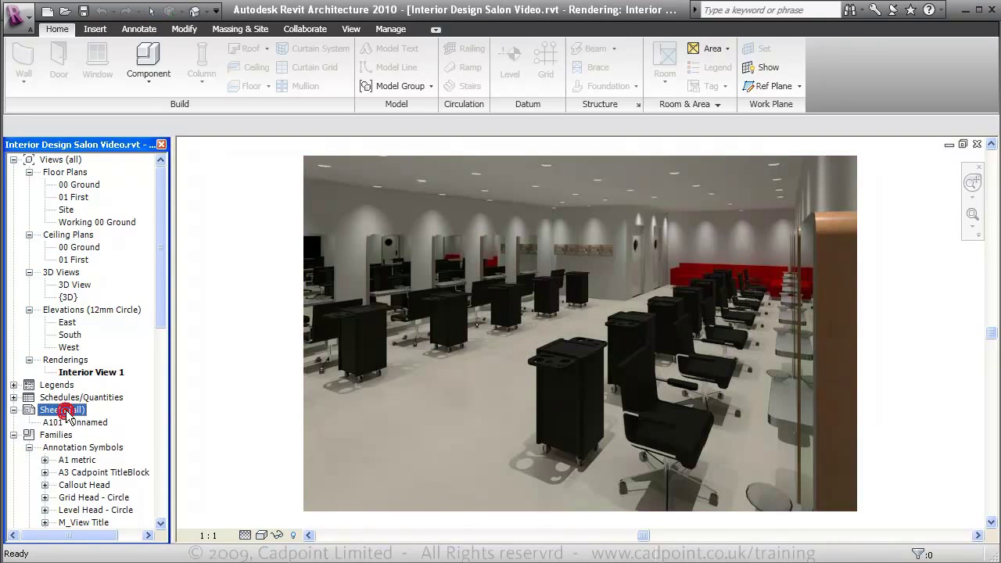
click(97, 418)
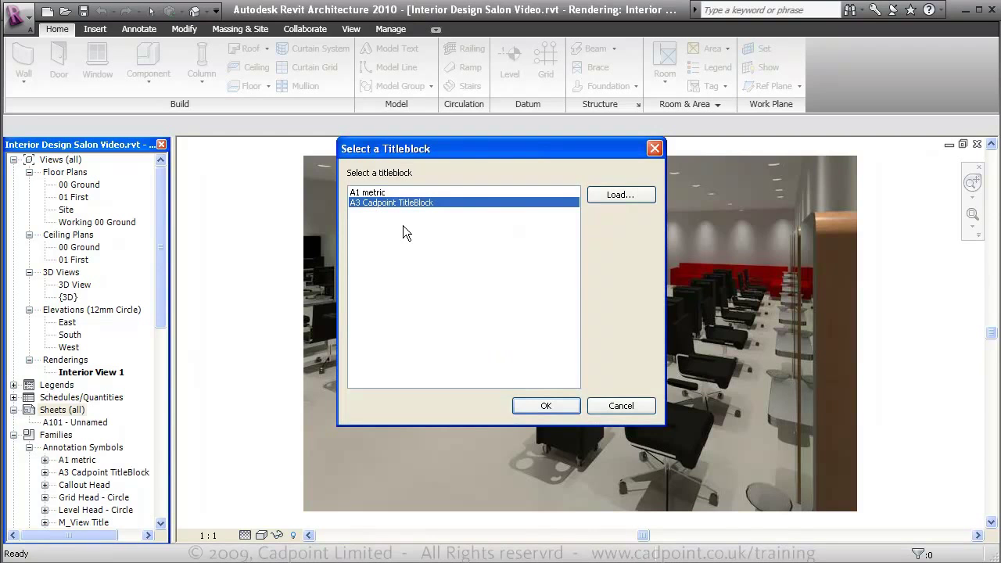
click(557, 404)
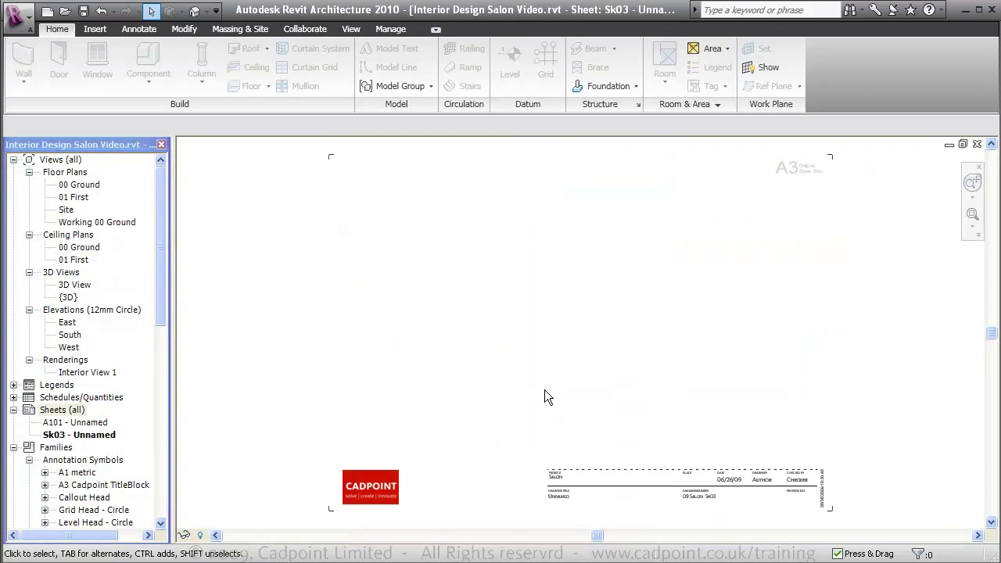
Step: Rename the new sheet to number SK01 with the name Layout Plan
right_click(91, 436)
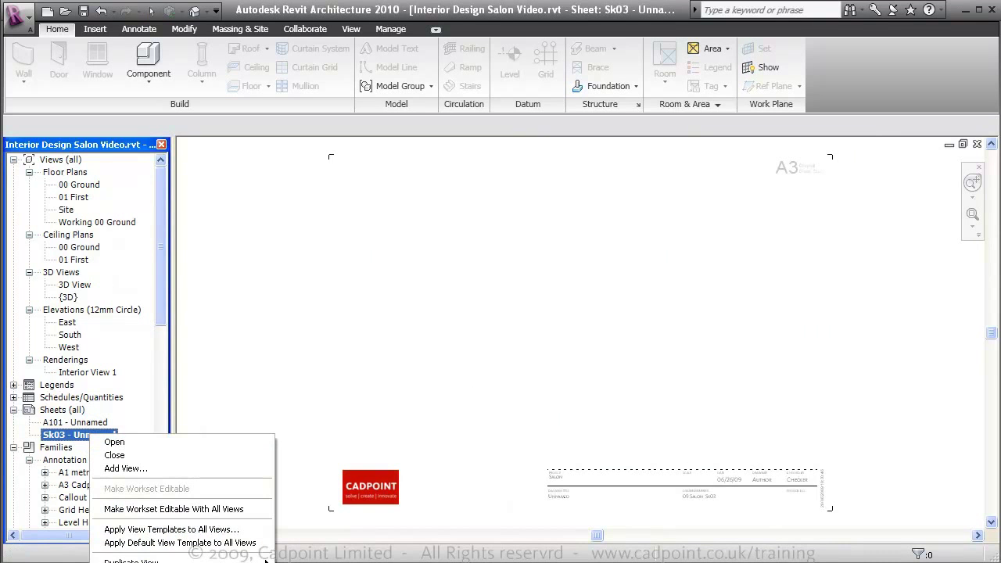
click(266, 561)
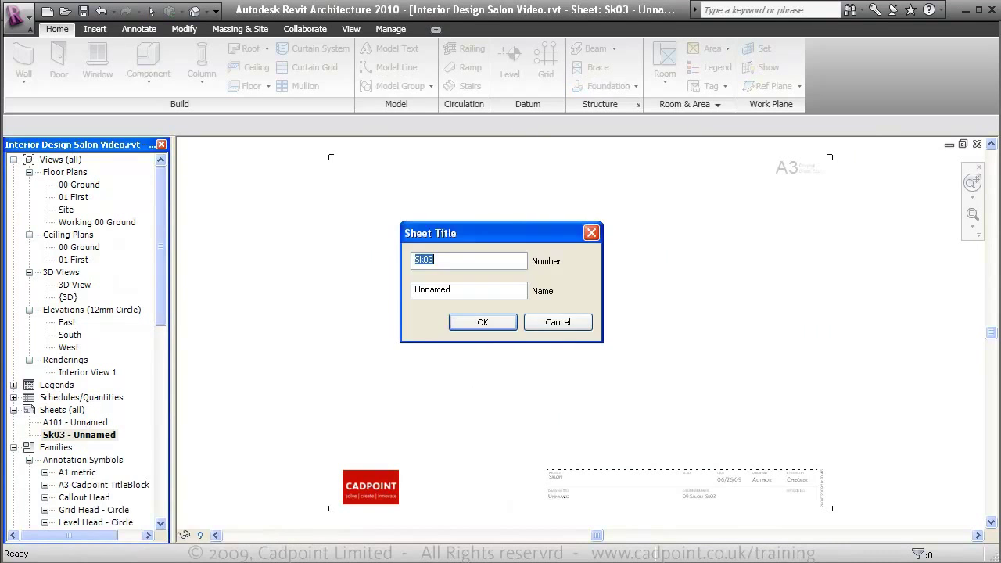
click(421, 259)
key(Delete)
key(Delete)
double_click(478, 290)
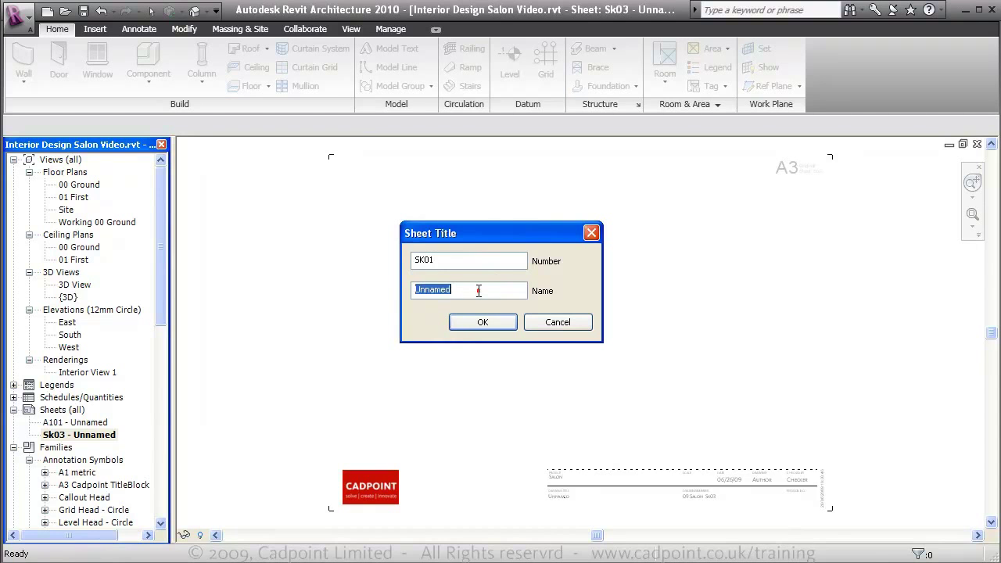
key(Delete)
click(496, 321)
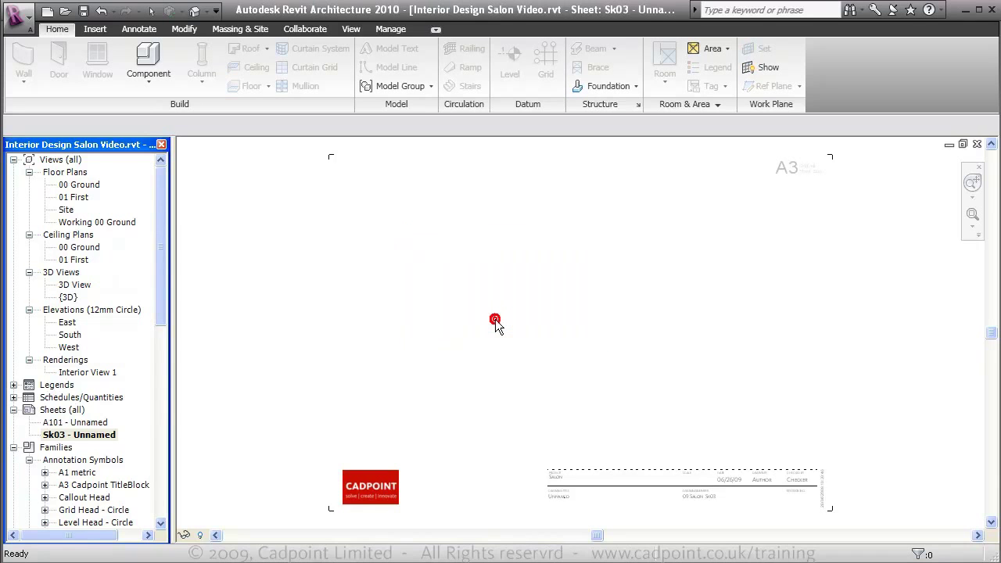
Step: Delete the A101 - Unnamed sheet and inspect the SK01 title block
right_click(75, 423)
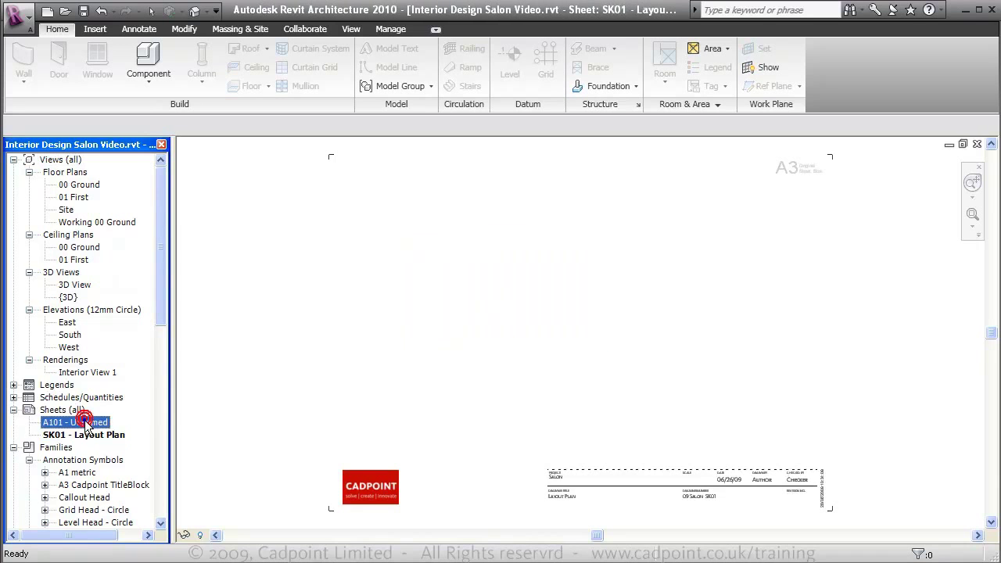
key(Delete)
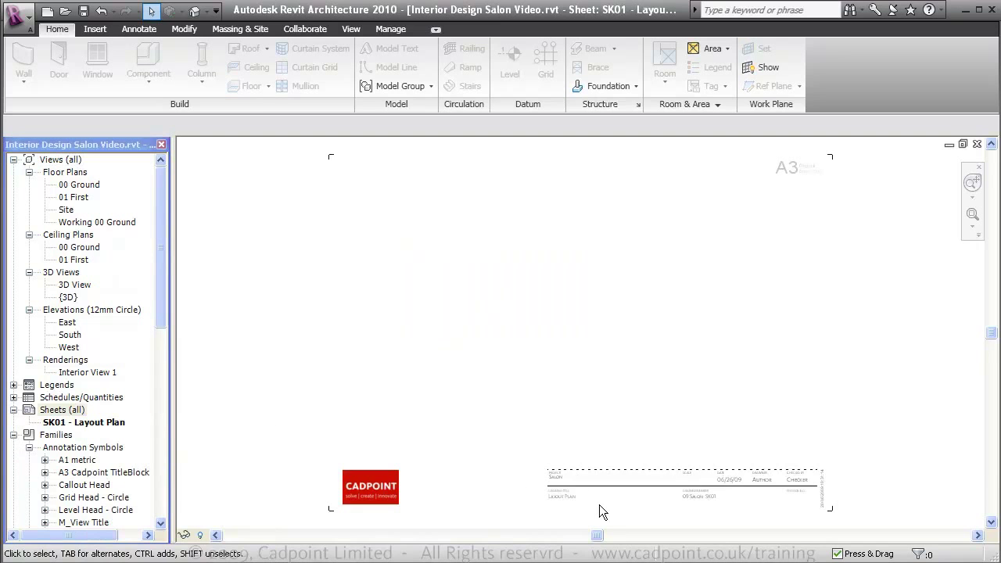
scroll(599, 504, up, 3)
middle_drag(599, 504, 548, 384)
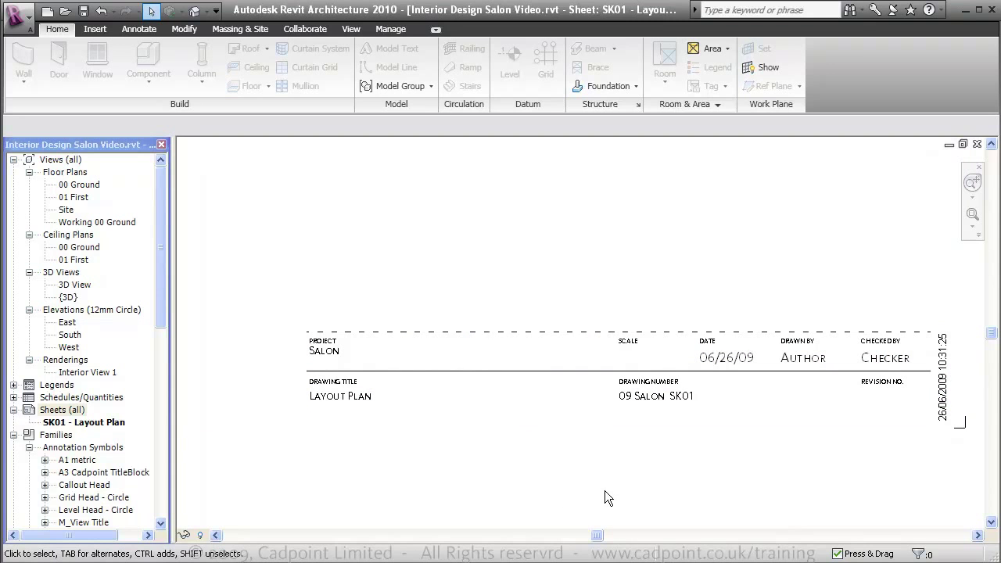
scroll(605, 491, down, 3)
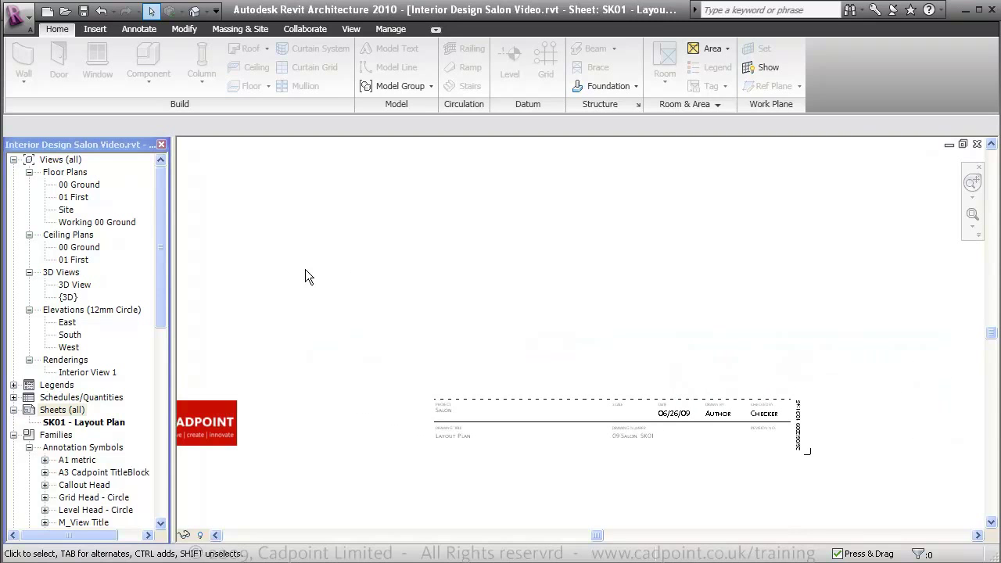
Step: Pull all four crop edges of the 00 Ground plan onto the salon, hide the crop region, and open SK01
double_click(79, 185)
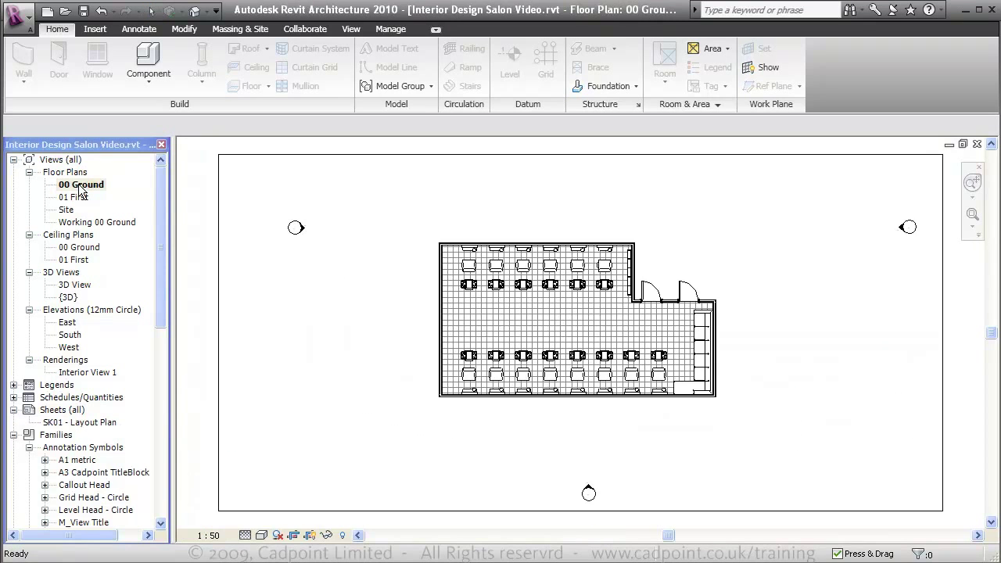
click(443, 156)
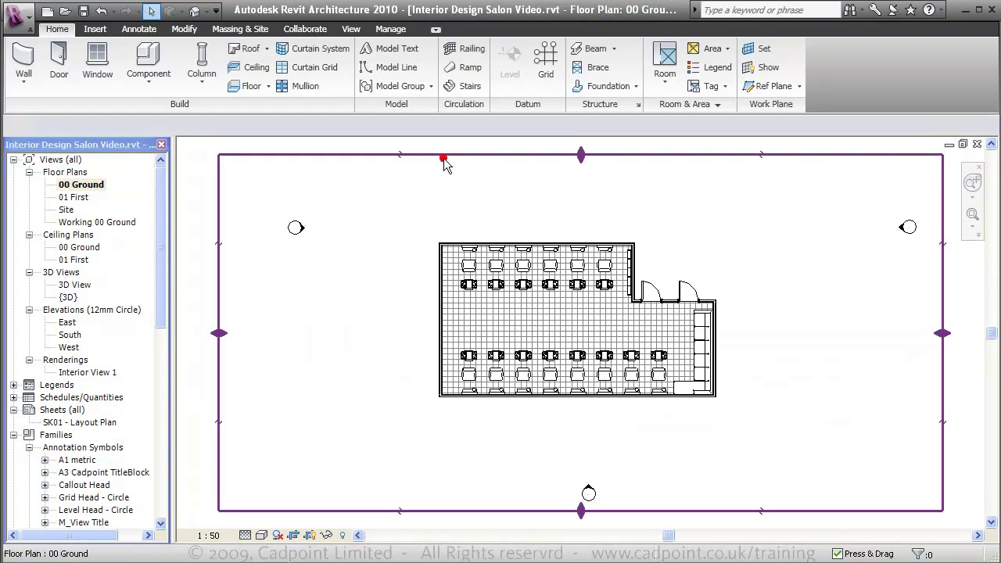
drag(219, 333, 422, 333)
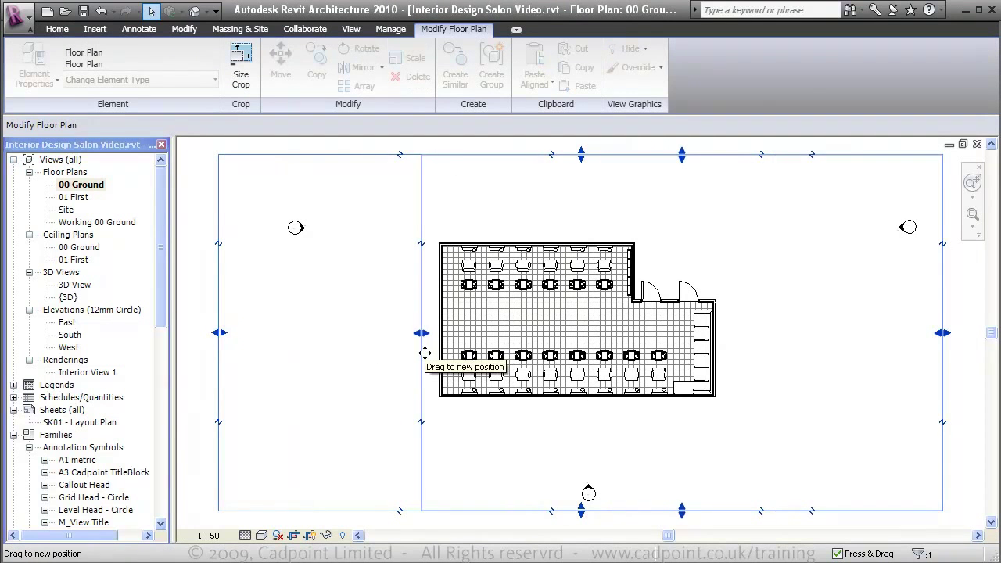
drag(681, 510, 670, 406)
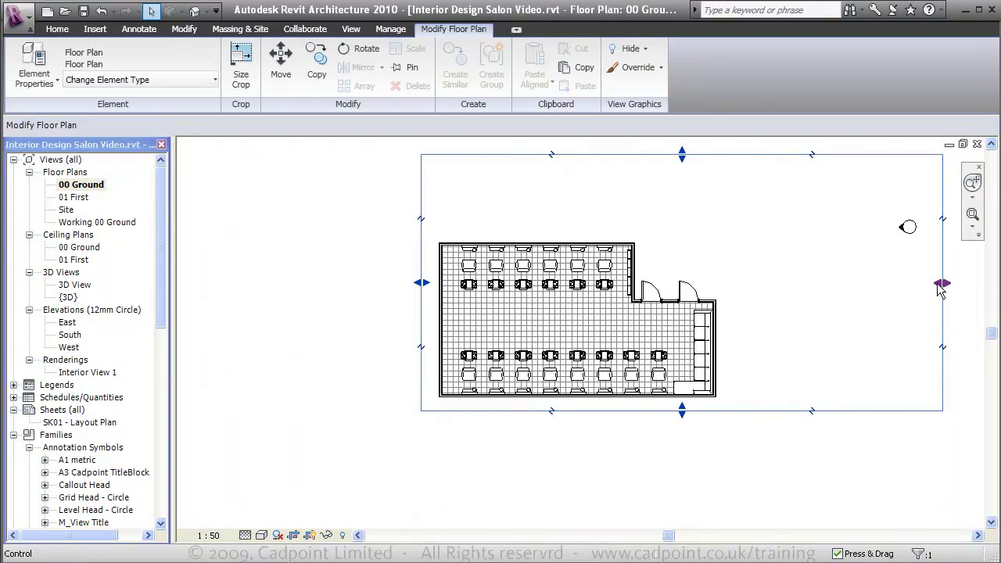
drag(941, 284, 726, 285)
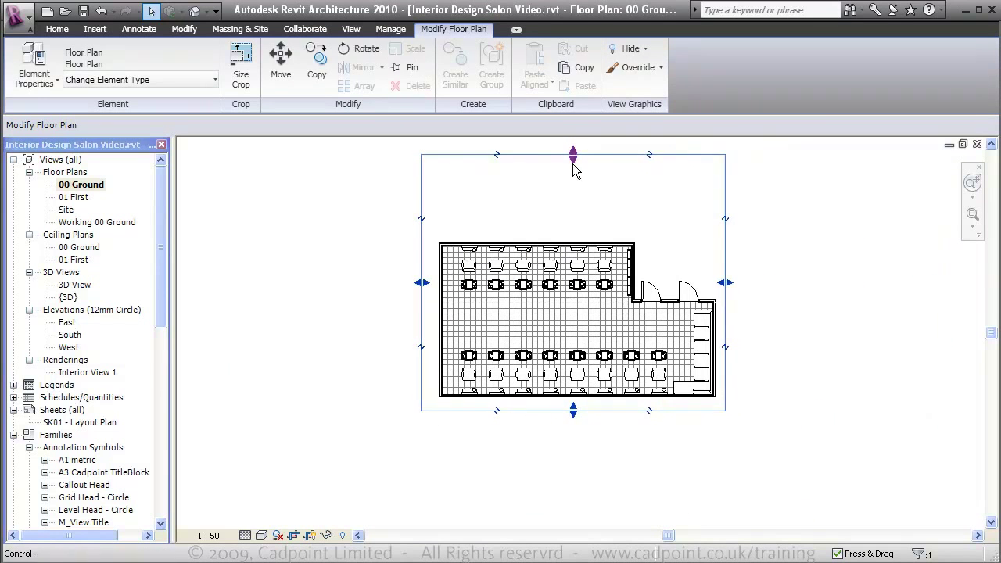
drag(573, 156, 574, 235)
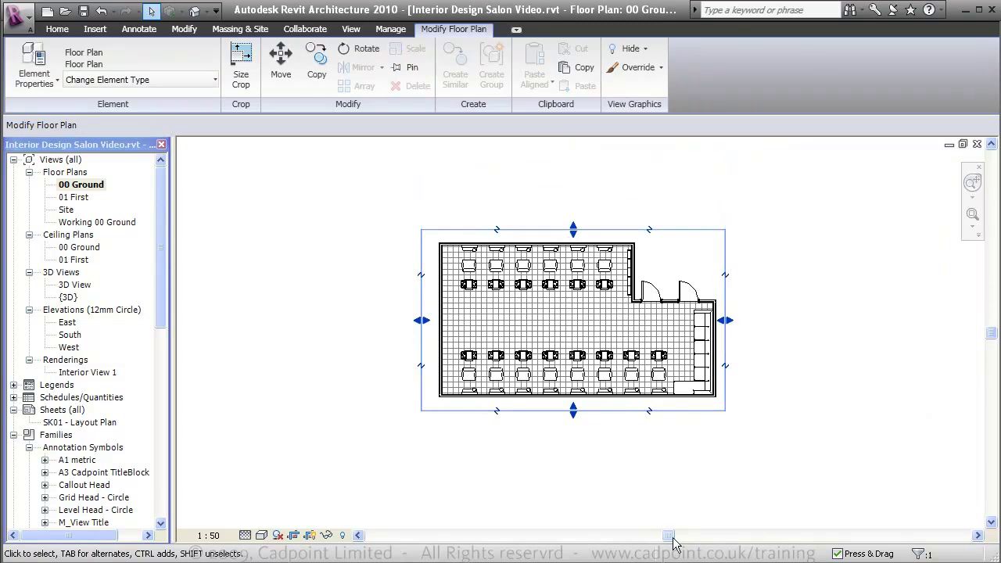
click(636, 500)
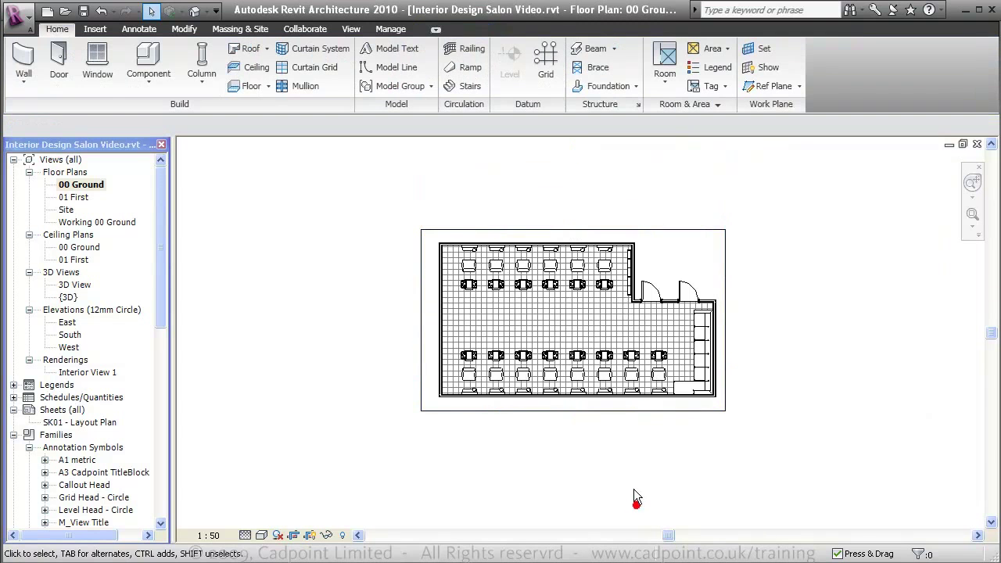
click(313, 537)
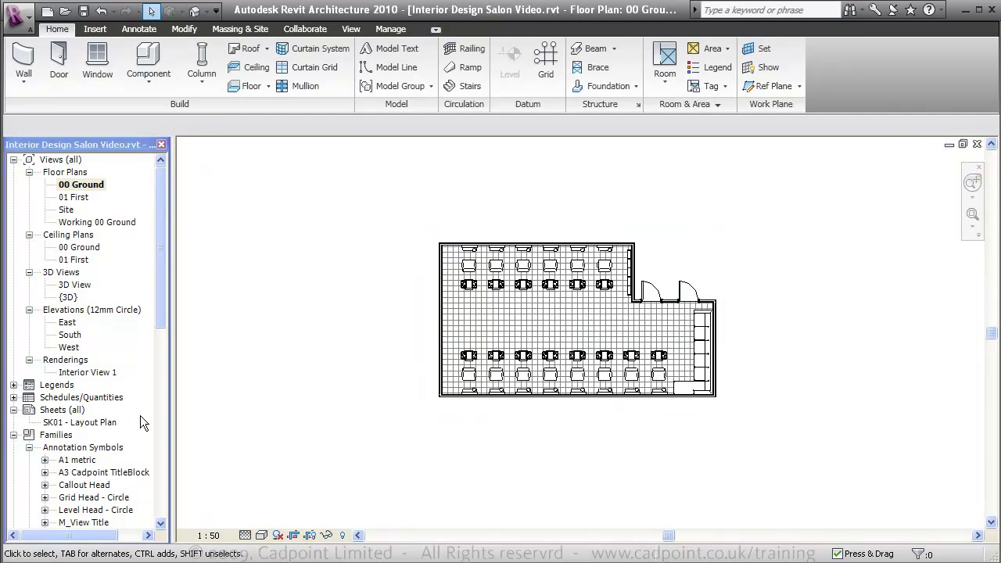
double_click(89, 423)
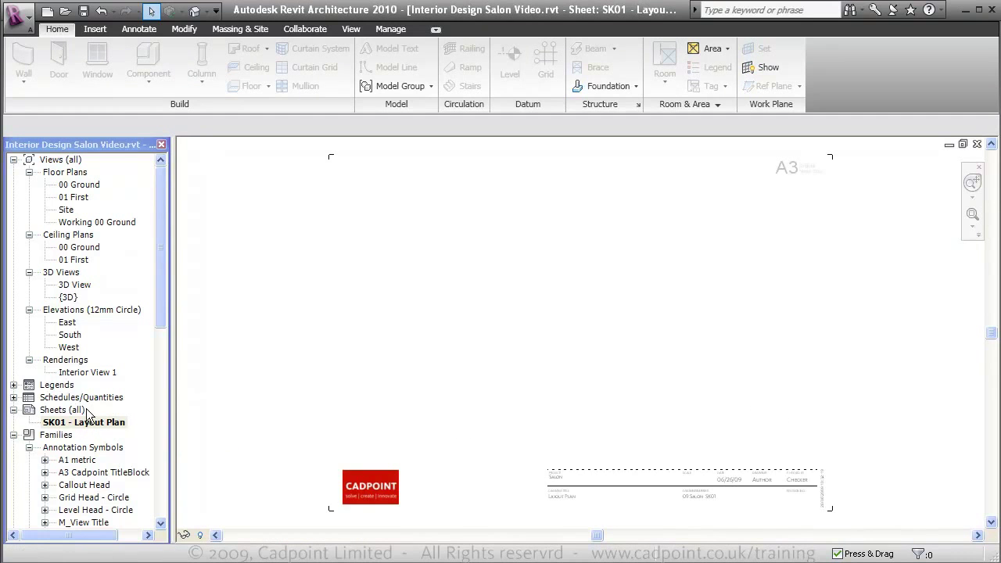
Step: Place the 00 Ground plan in the upper area of sheet SK01
drag(69, 185, 434, 245)
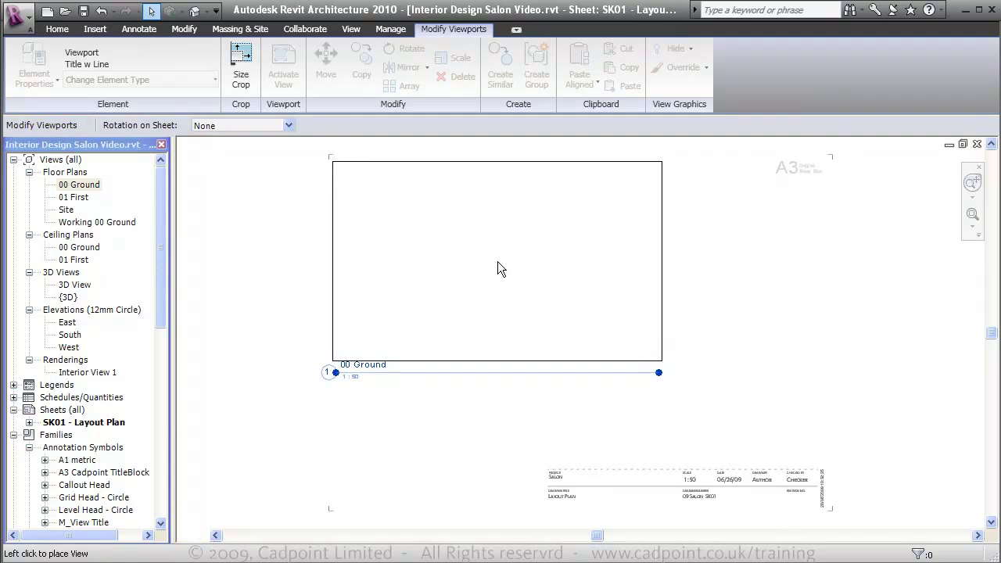
click(497, 262)
click(445, 396)
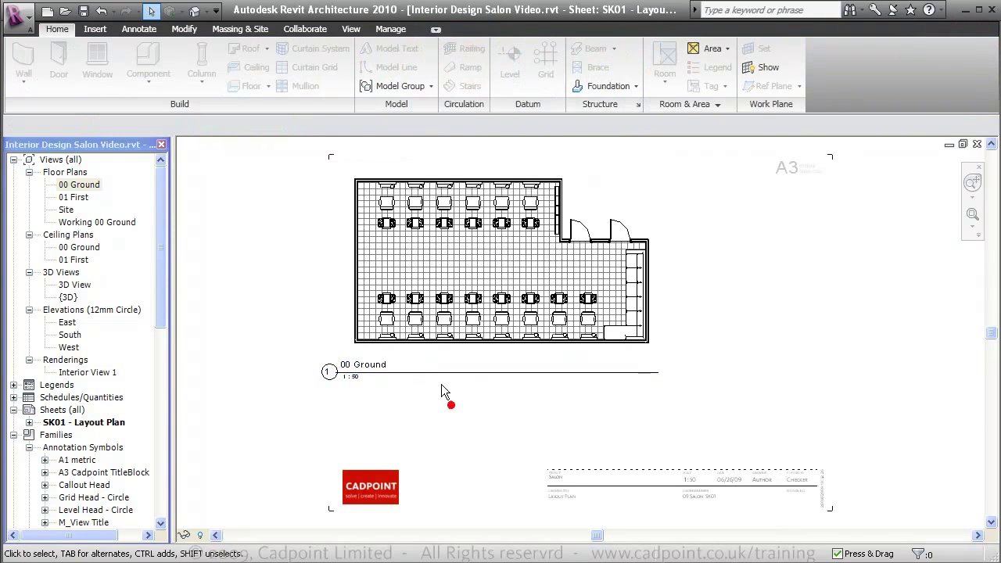
Step: Set the plan viewport's type to No Title and reopen the 00 Ground plan
click(438, 366)
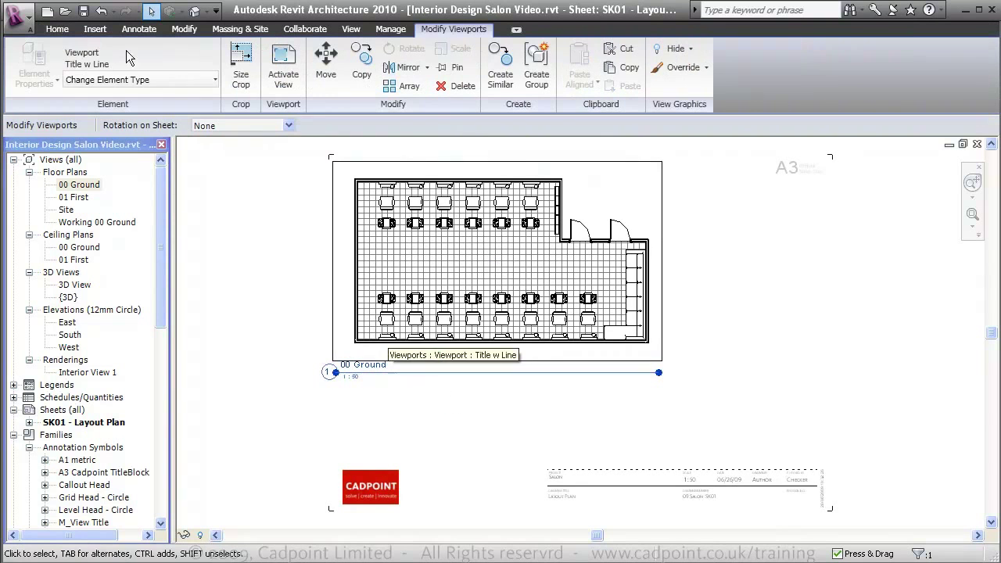
click(191, 81)
click(180, 111)
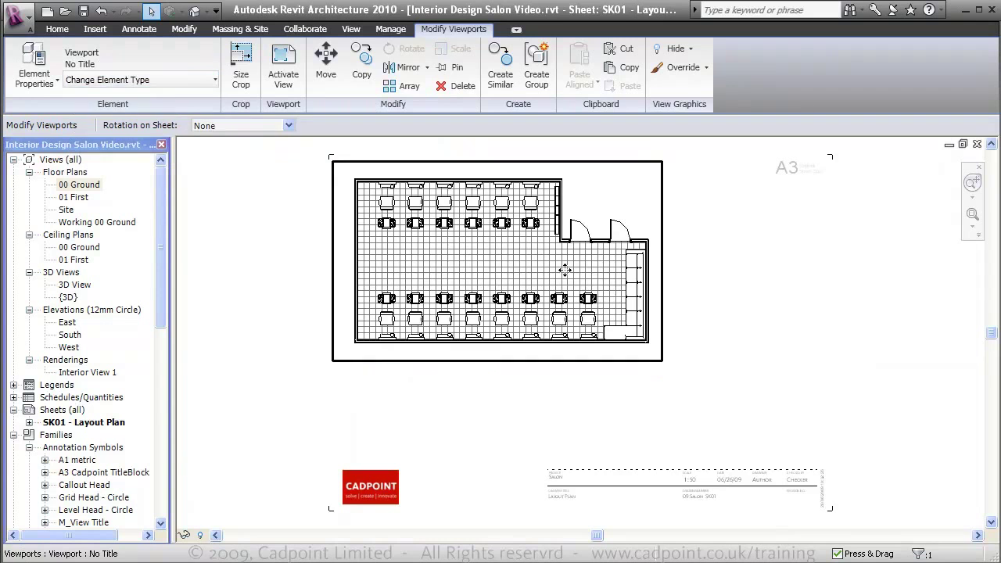
click(519, 417)
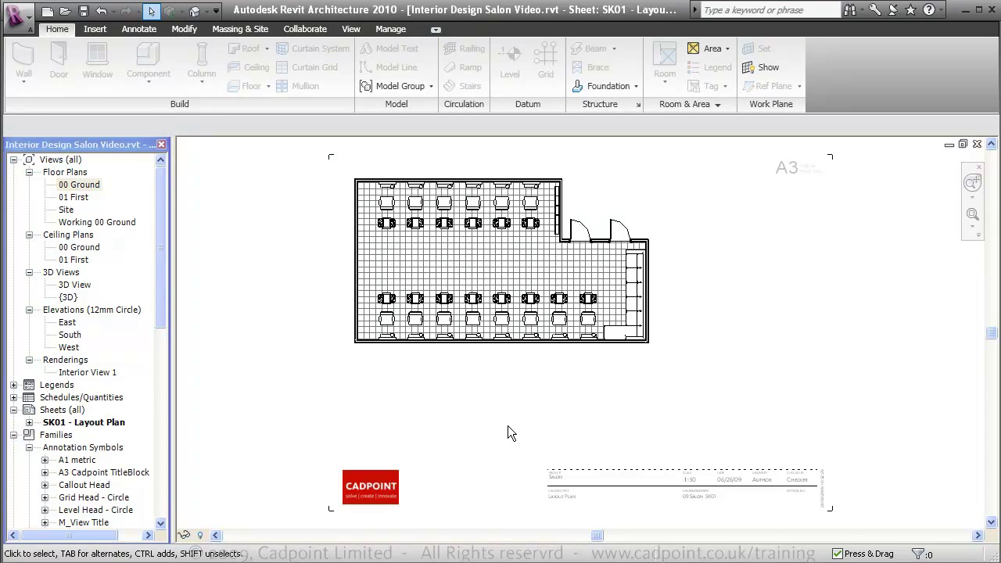
click(492, 341)
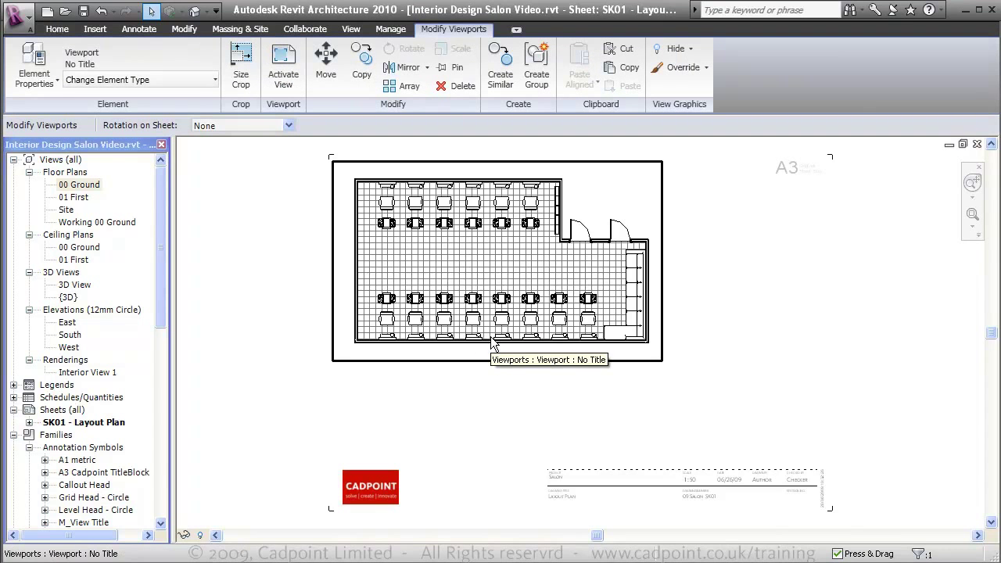
double_click(79, 184)
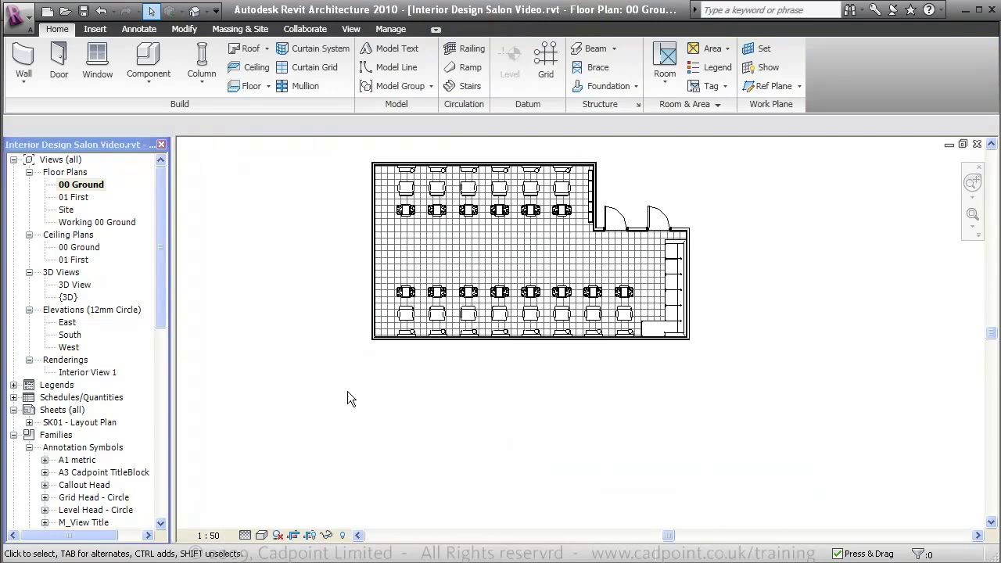
Step: Draw a section line left to right across the salon plan and open Internal Section 1
click(352, 30)
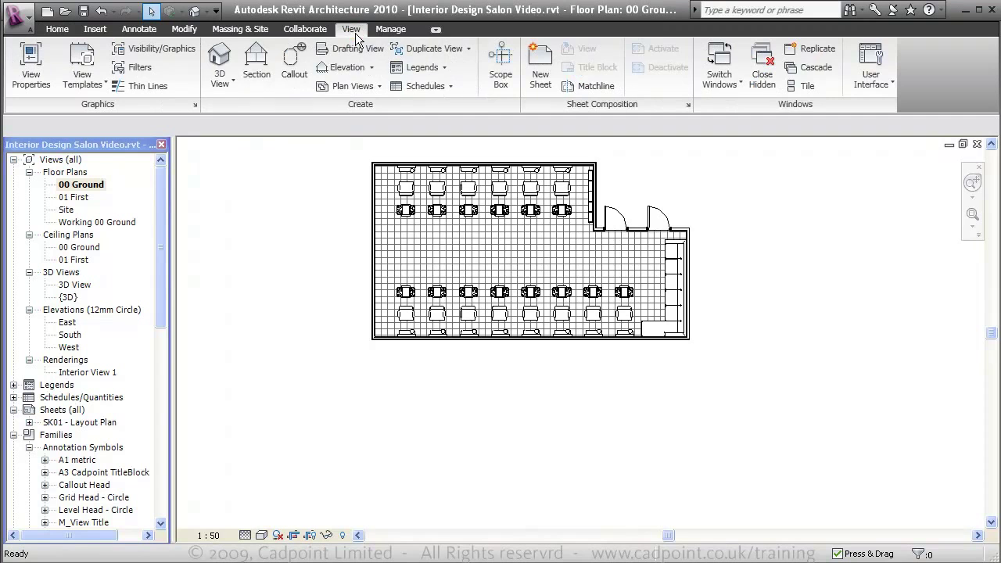
click(257, 64)
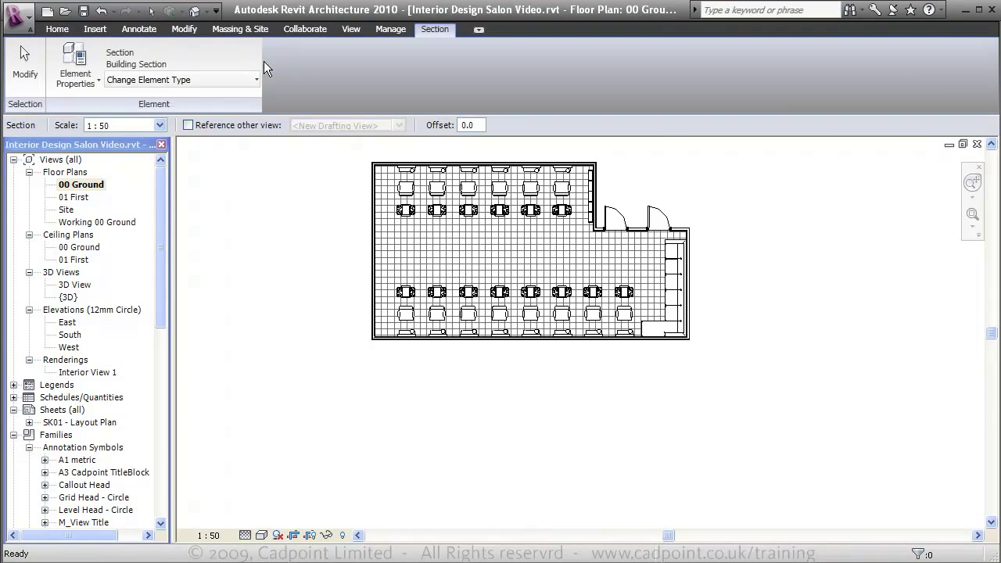
click(342, 254)
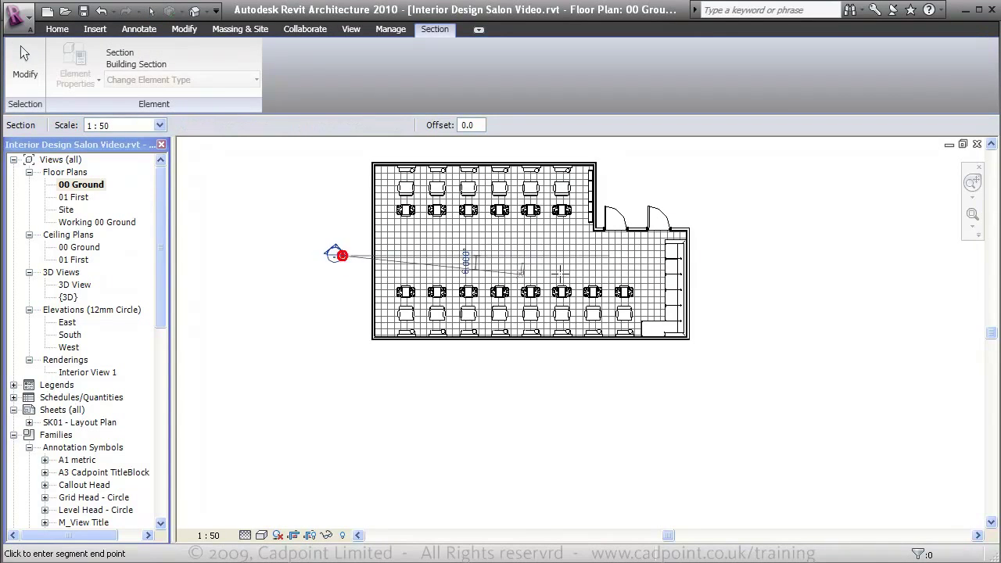
click(756, 251)
key(Escape)
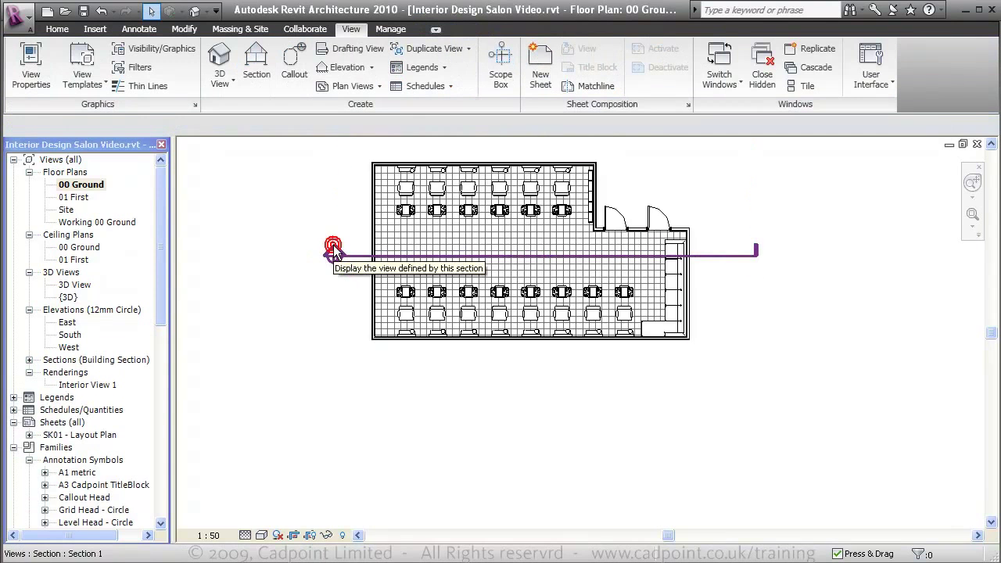
double_click(334, 249)
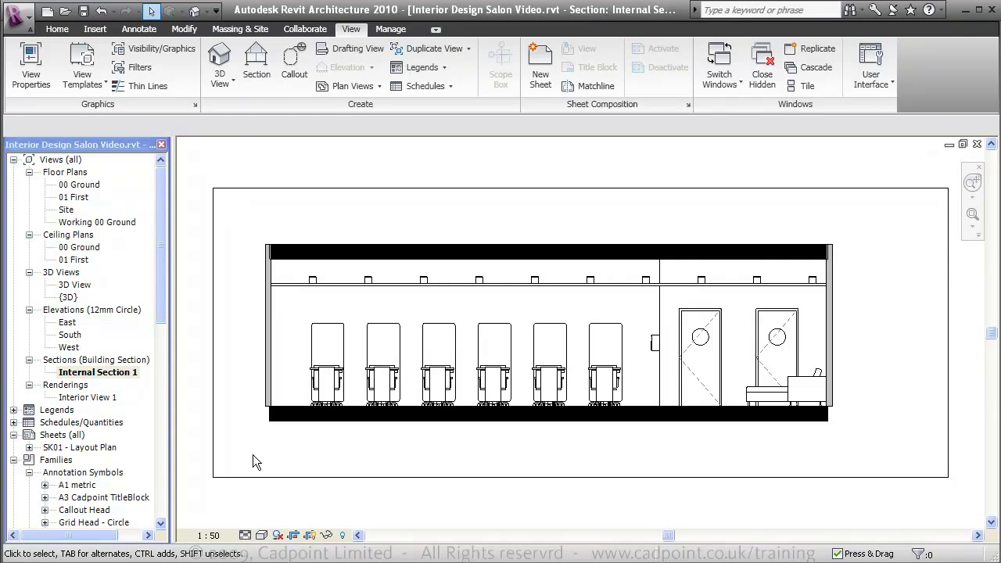
Step: Select the floor in the section and edit its boundary sketch in the 00 Ground plan
scroll(266, 408, up, 2)
click(268, 411)
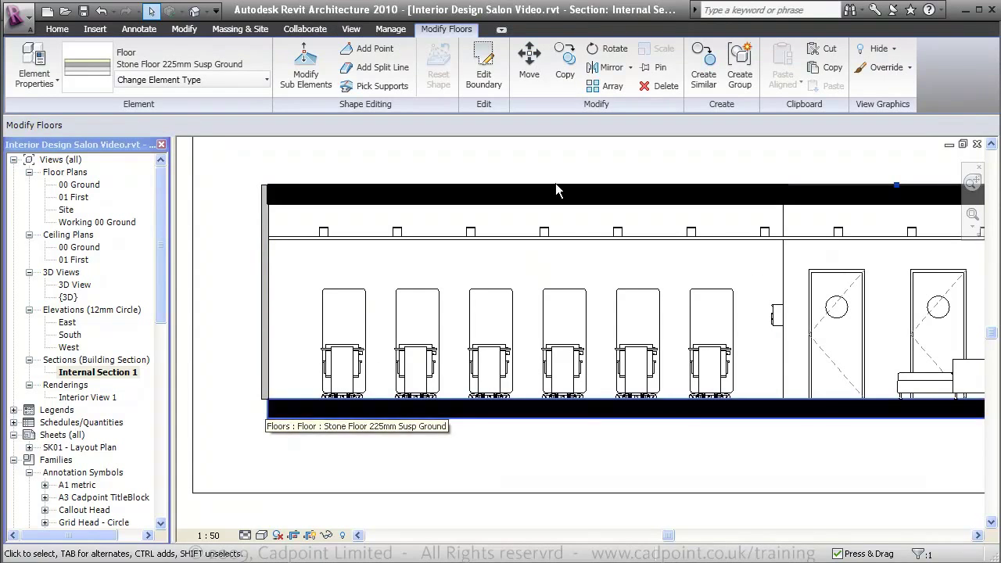
click(498, 70)
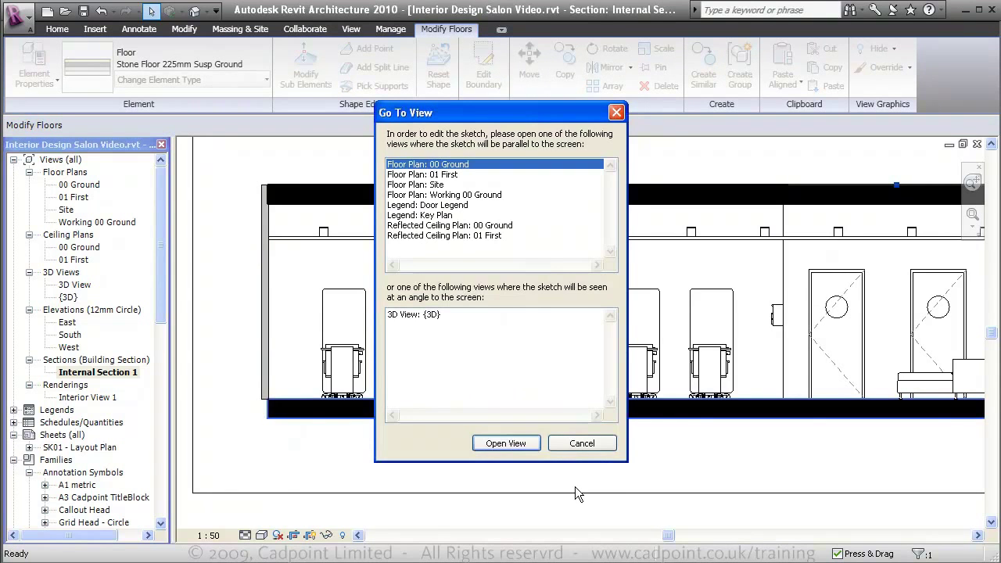
click(529, 446)
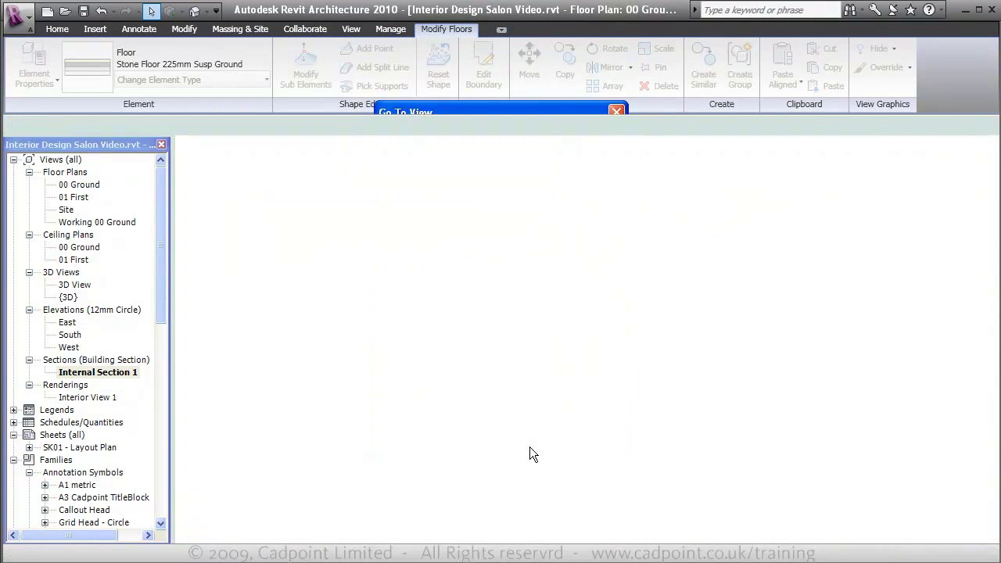
scroll(410, 161, up, 3)
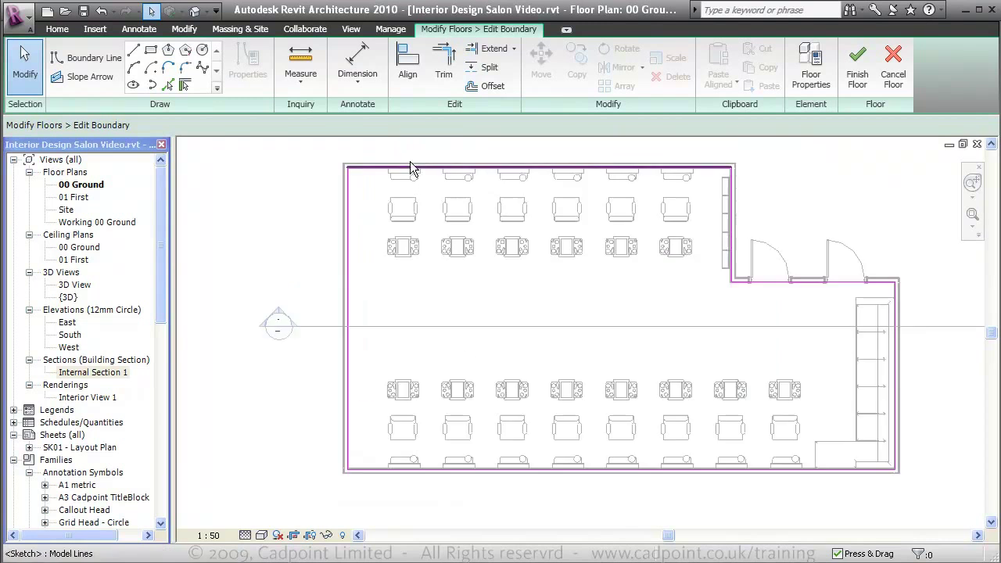
Step: Align the floor's left and top boundary lines to the adjacent wall faces
click(410, 77)
scroll(330, 258, up, 5)
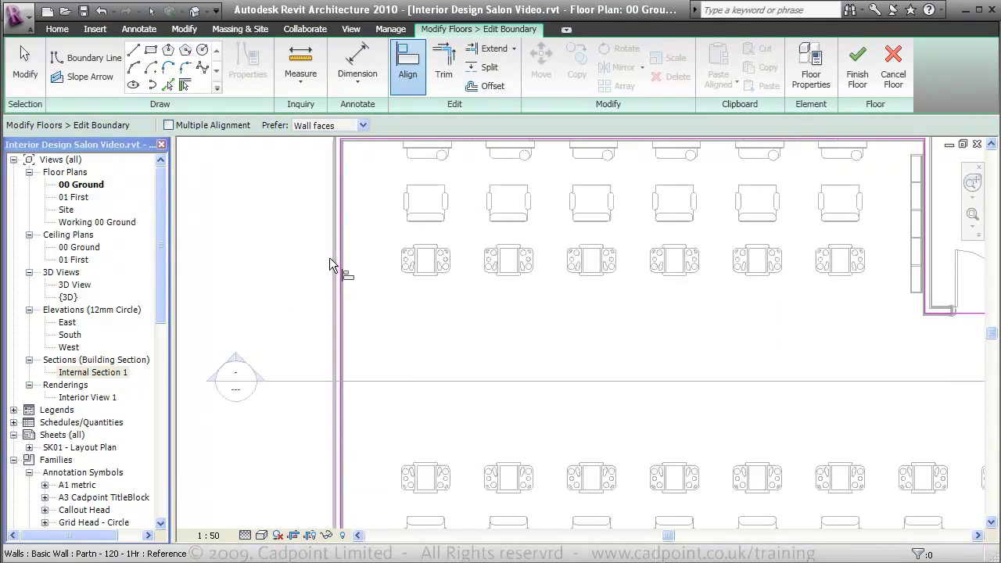
click(342, 278)
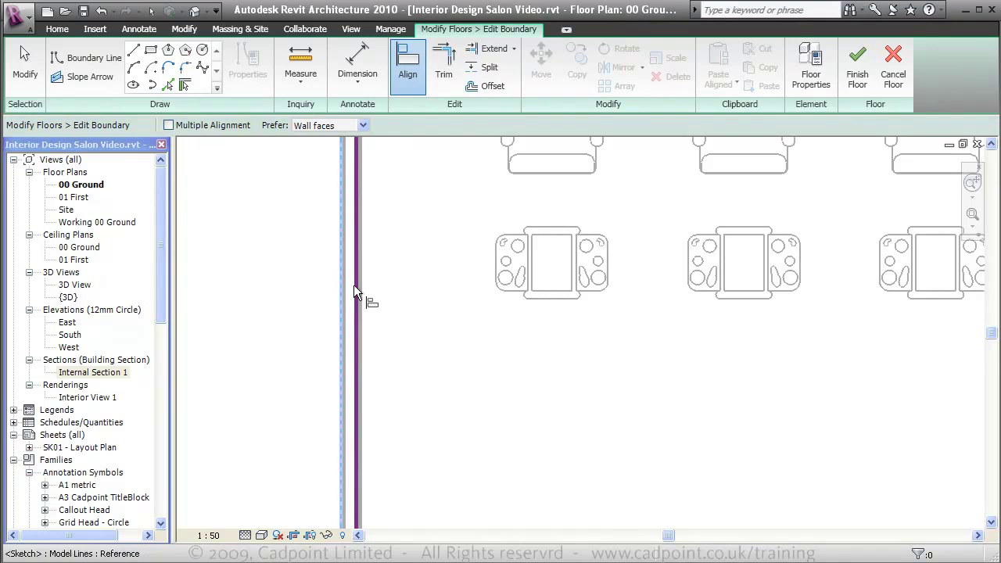
click(353, 284)
scroll(313, 352, down, 5)
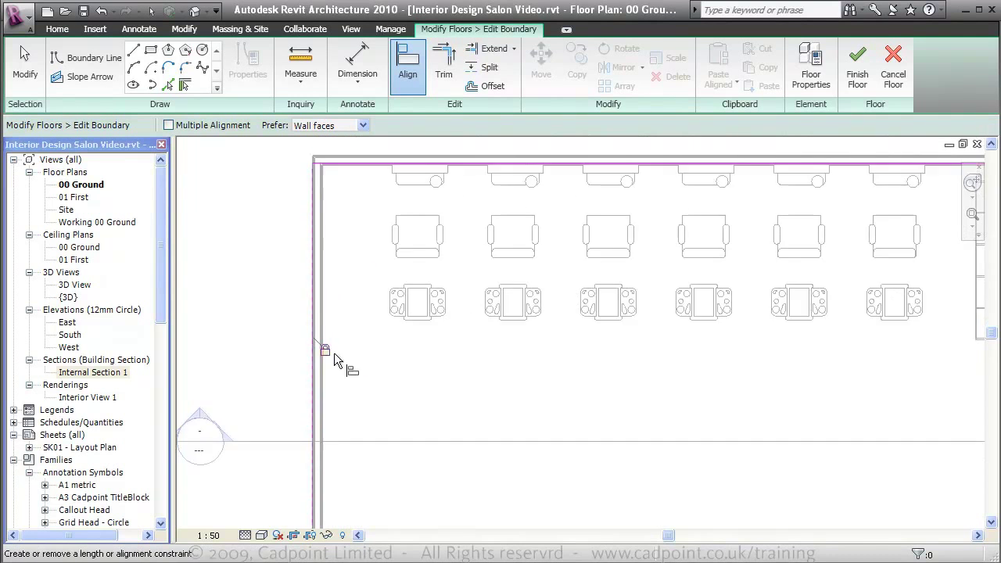
scroll(414, 227, up, 2)
click(438, 194)
click(440, 208)
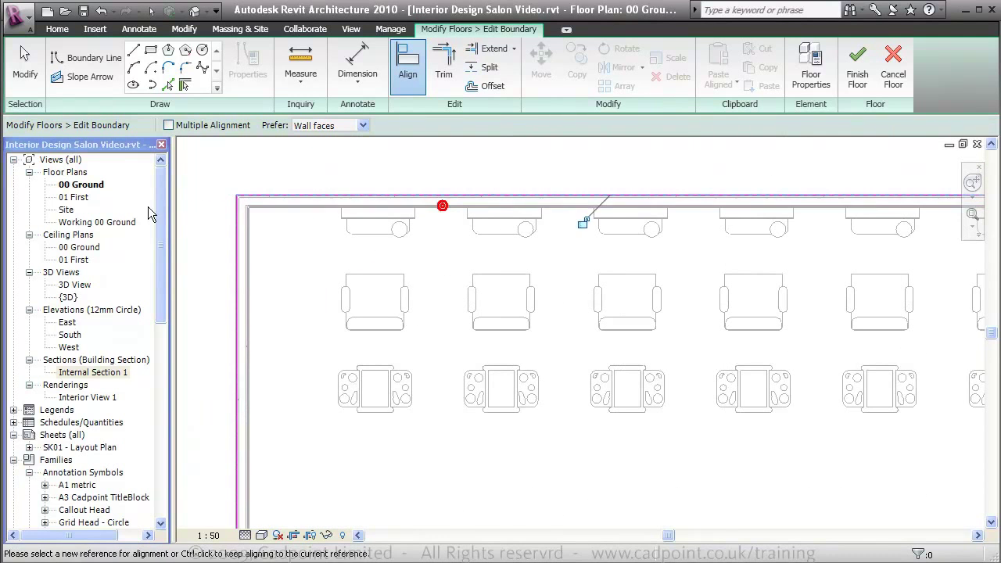
scroll(538, 333, down, 2)
scroll(661, 296, up, 3)
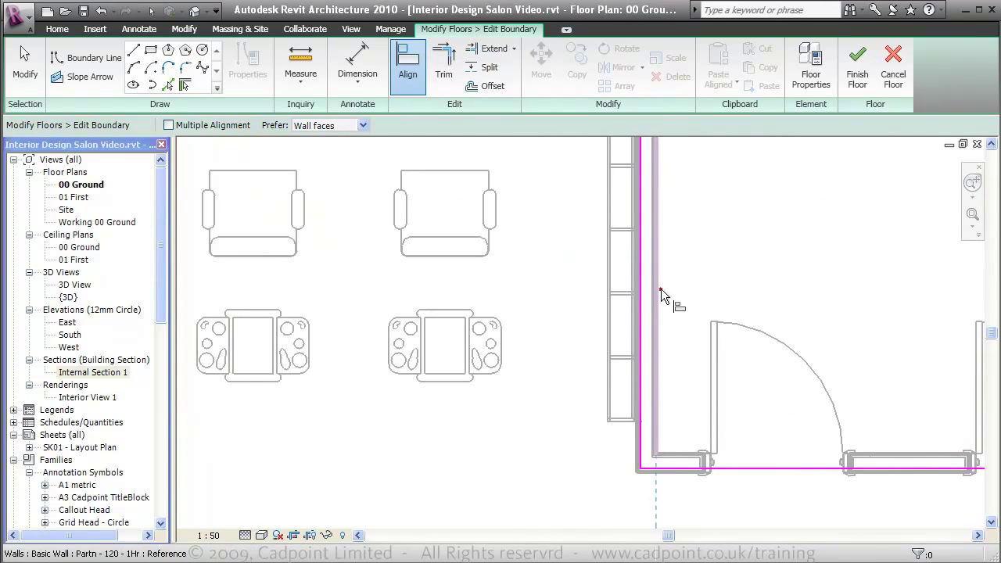
scroll(686, 366, down, 2)
scroll(665, 431, up, 2)
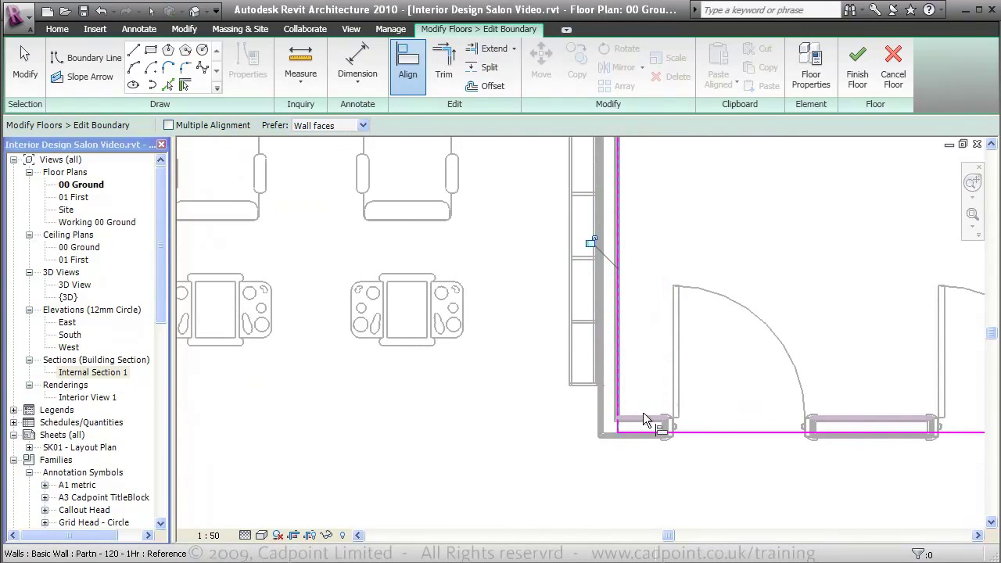
Step: Align the boundary lines by the doors, right wall and bottom wall to their wall faces
click(642, 413)
click(683, 432)
scroll(608, 345, down, 3)
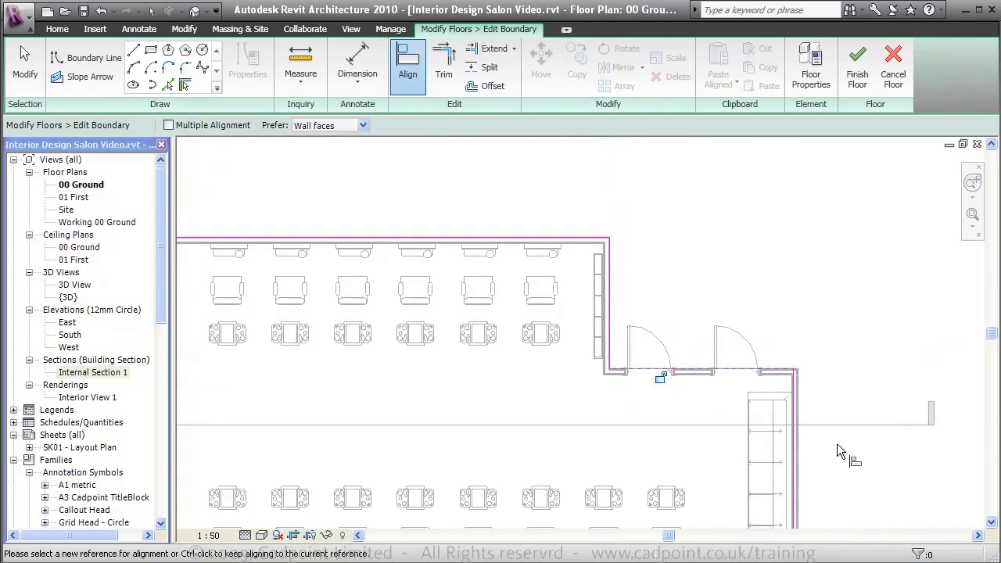
scroll(786, 403, up, 2)
click(771, 403)
click(761, 396)
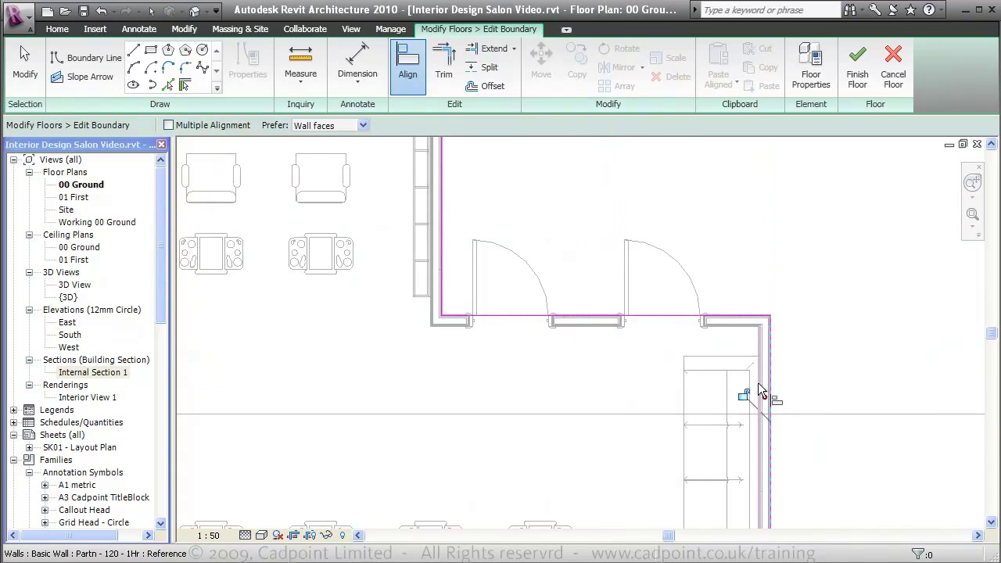
scroll(719, 292, down, 2)
scroll(721, 296, down, 2)
scroll(547, 461, up, 5)
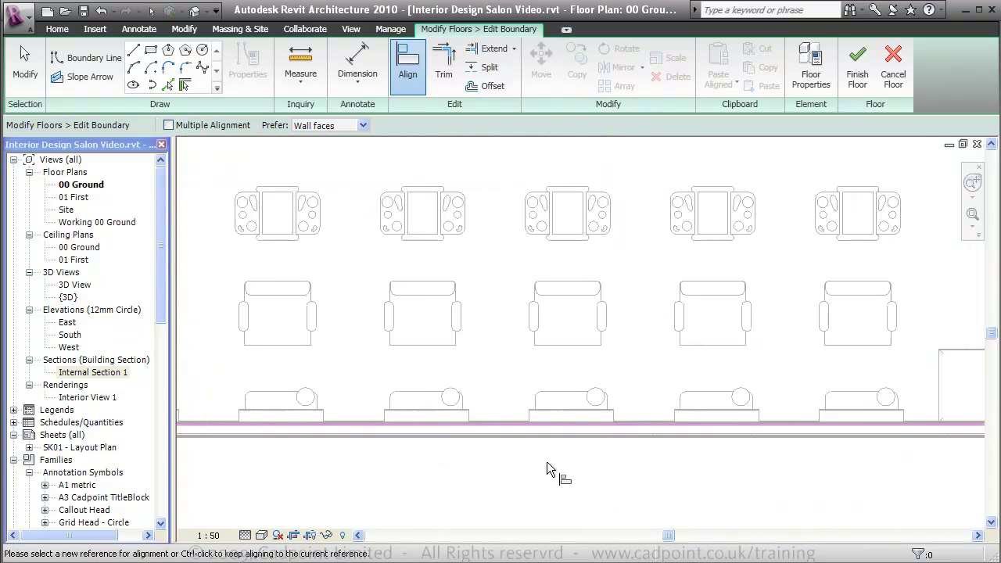
click(549, 439)
click(550, 422)
scroll(663, 469, down, 3)
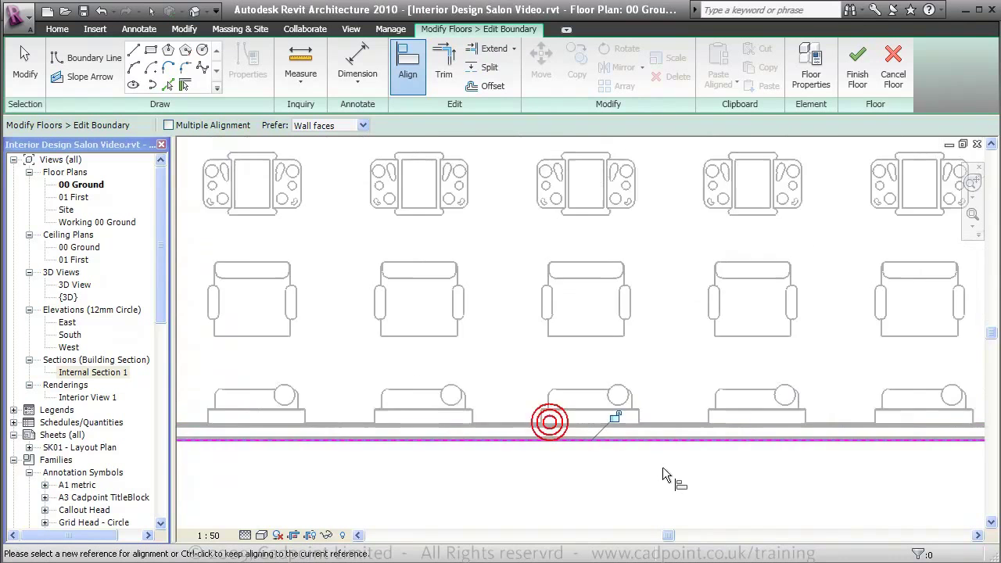
scroll(662, 474, down, 2)
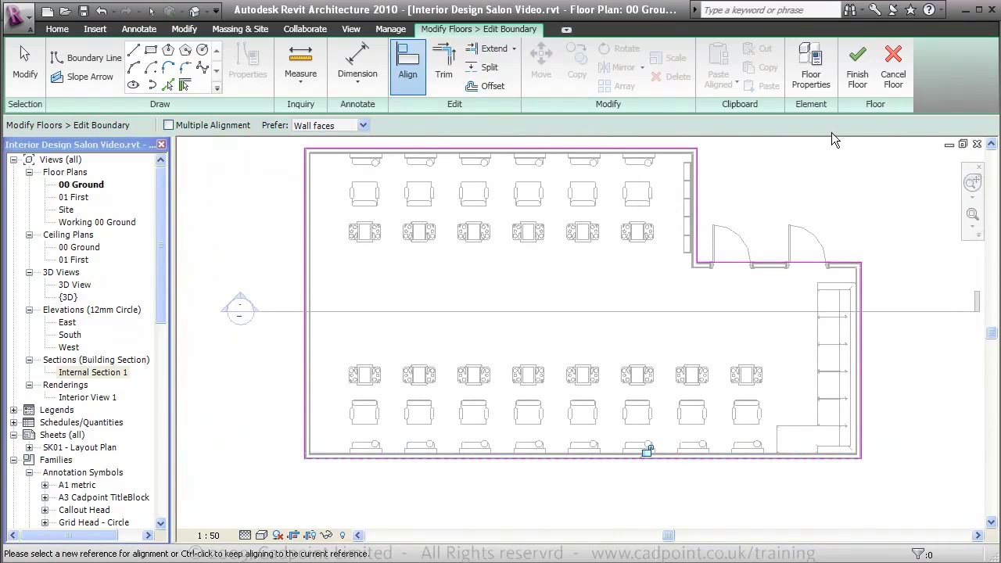
Step: Finish the floor sketch, check the tile grid in Internal Section 1, then return to SK01
click(857, 66)
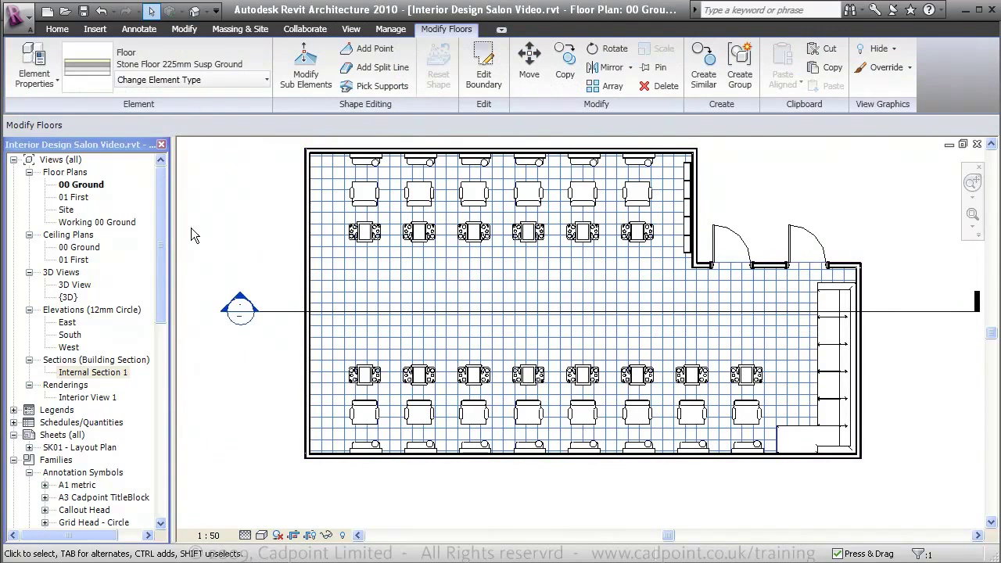
double_click(105, 374)
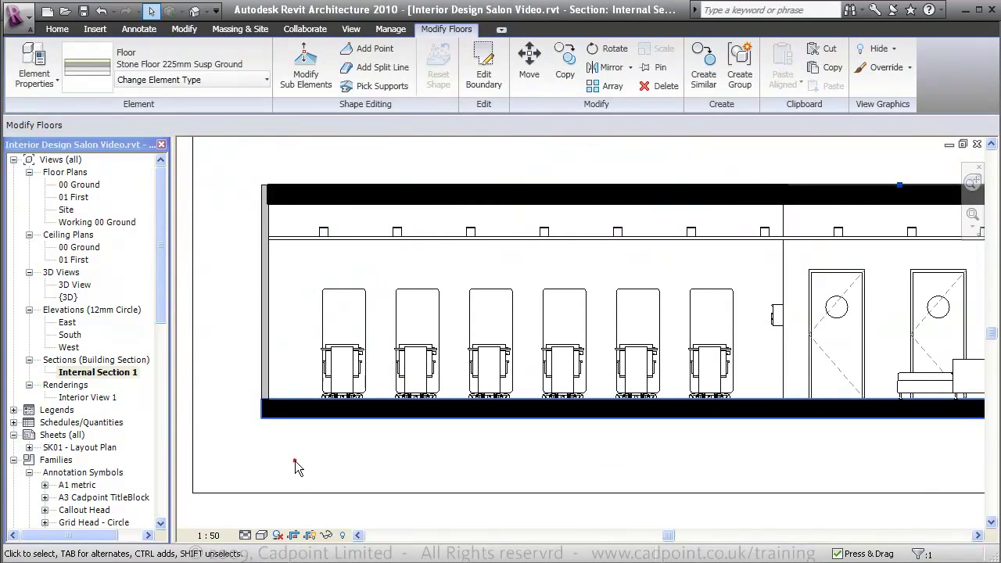
click(295, 460)
scroll(228, 380, down, 1)
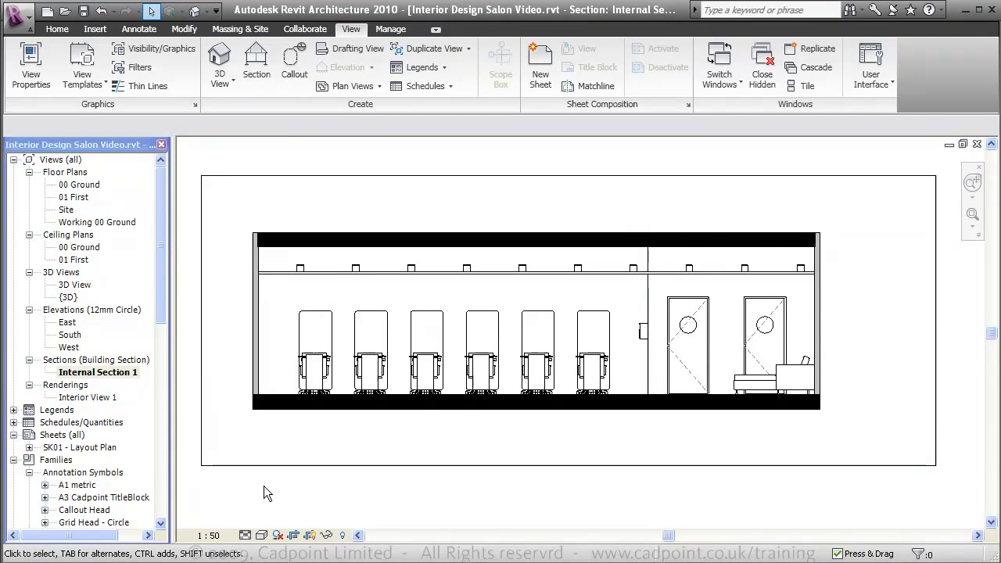
double_click(95, 449)
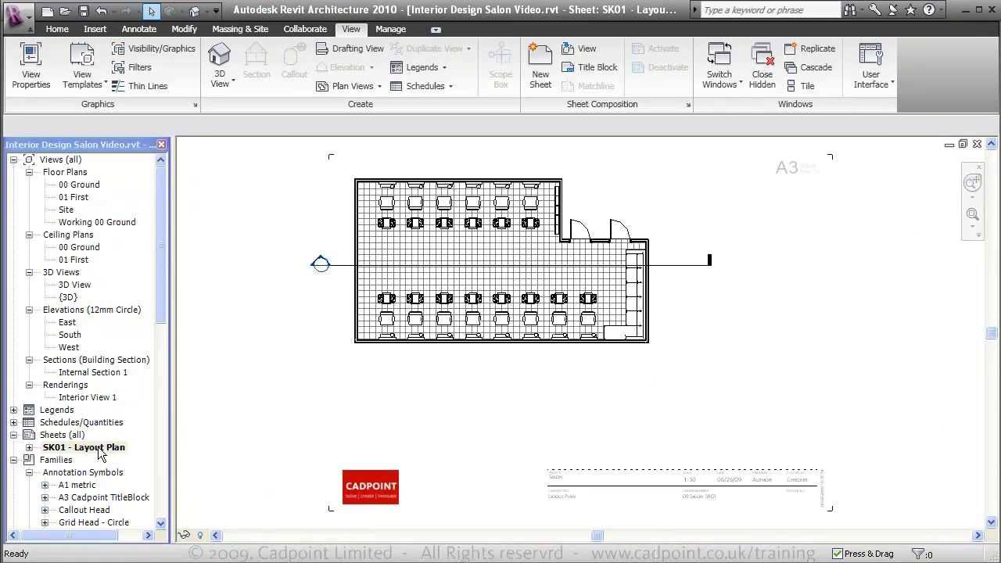
Step: Place the Internal Section 1 view on sheet SK01 below the plan
click(595, 50)
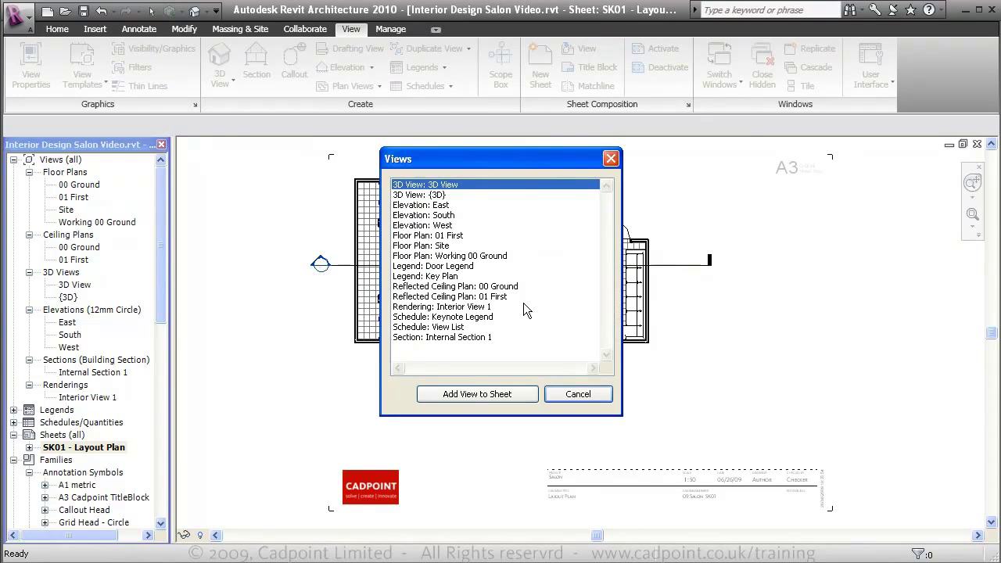
click(474, 338)
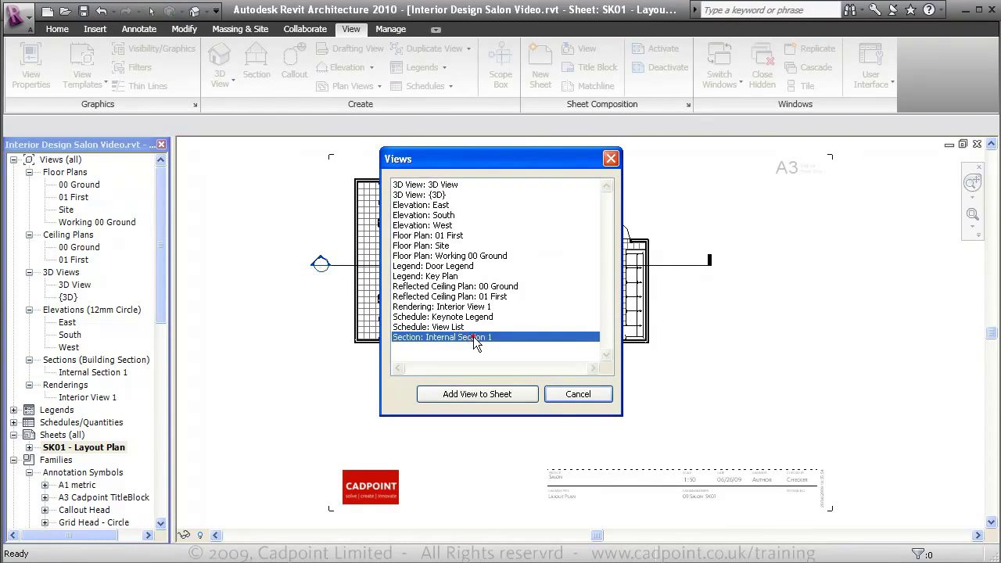
click(515, 394)
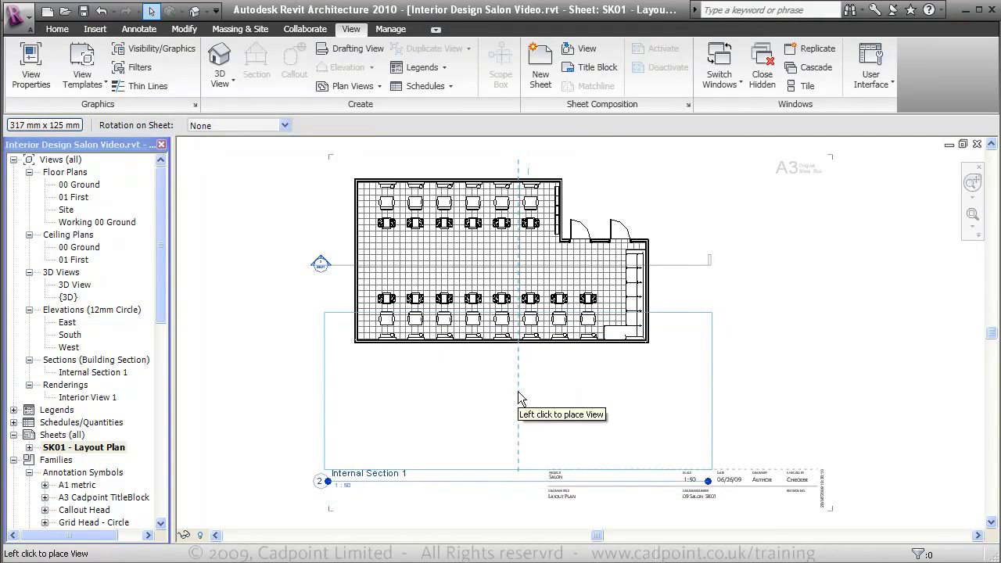
click(520, 399)
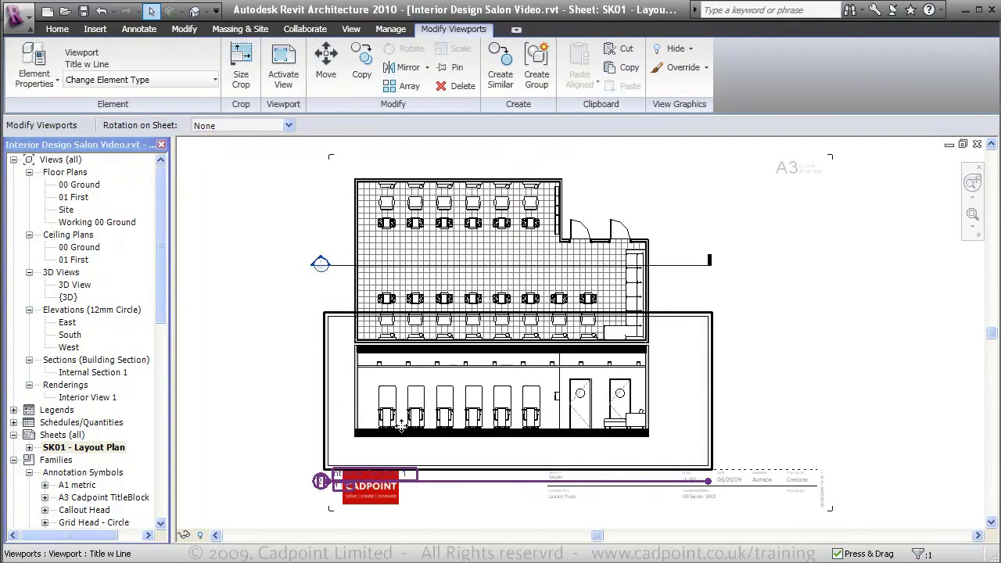
Step: Set the section viewport's type to No Title
scroll(401, 426, up, 2)
click(853, 415)
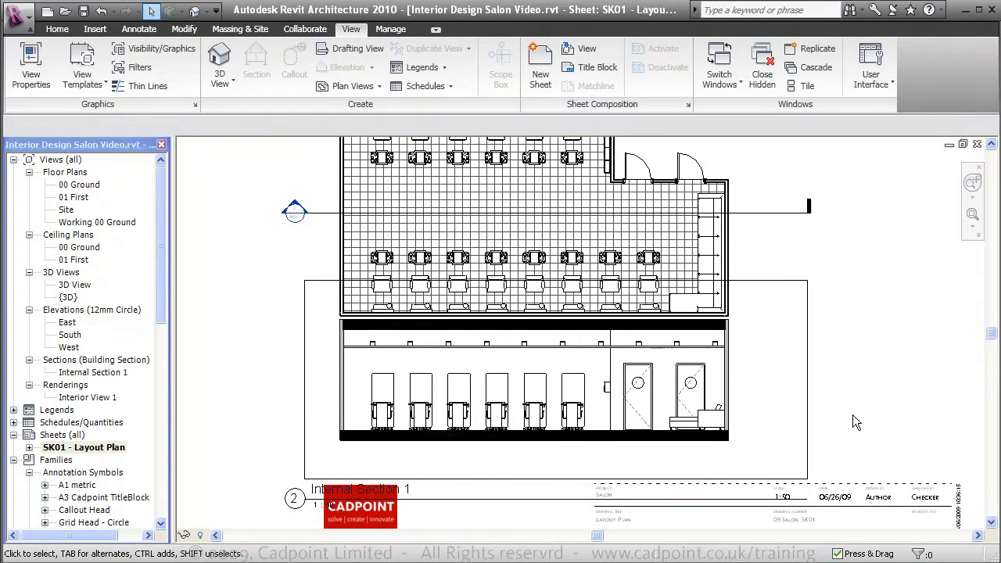
click(609, 450)
click(141, 80)
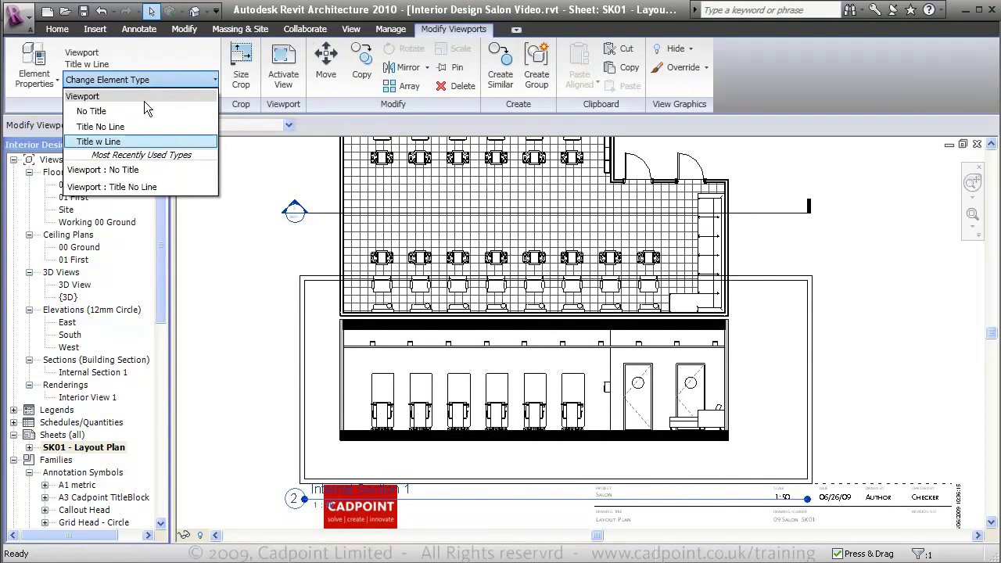
click(141, 112)
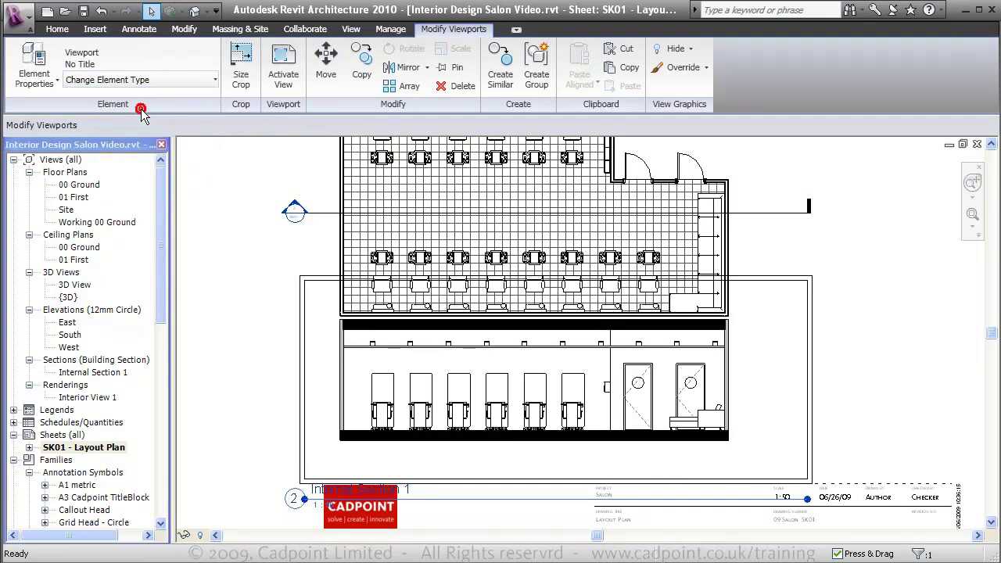
Step: Activate the section viewport and pull its top, right, left and bottom crop edges onto the drawing
right_click(765, 427)
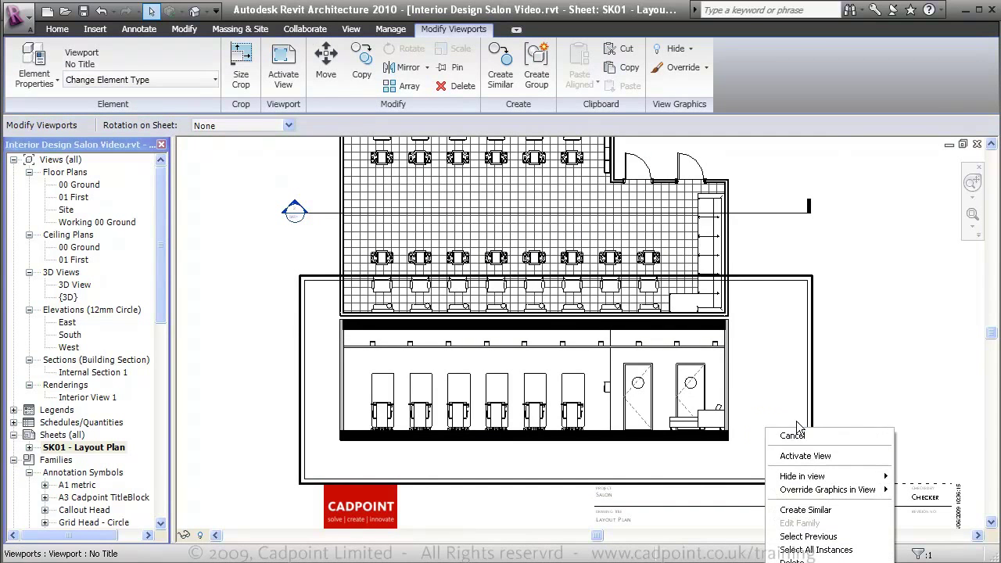
click(812, 460)
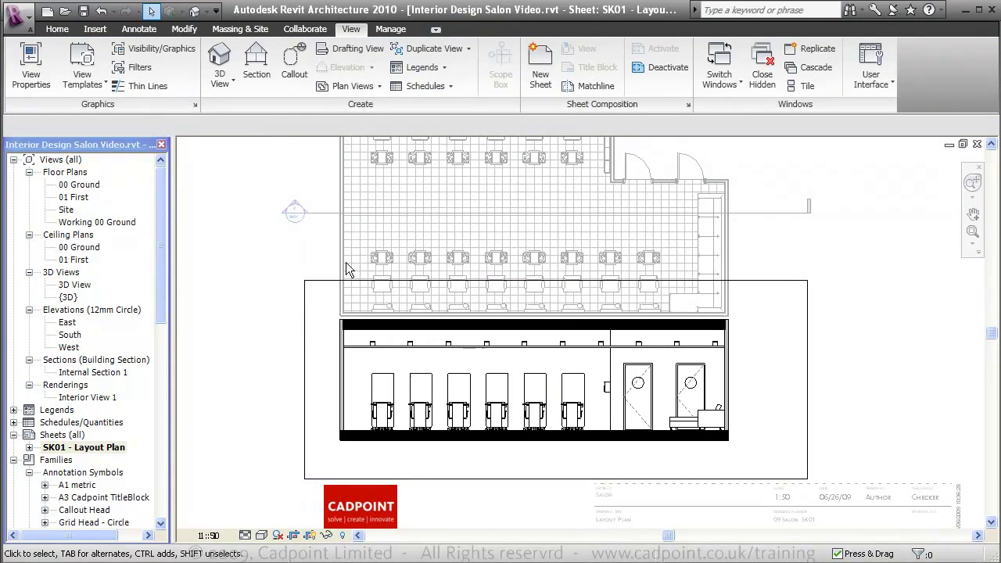
click(327, 281)
drag(556, 282, 556, 311)
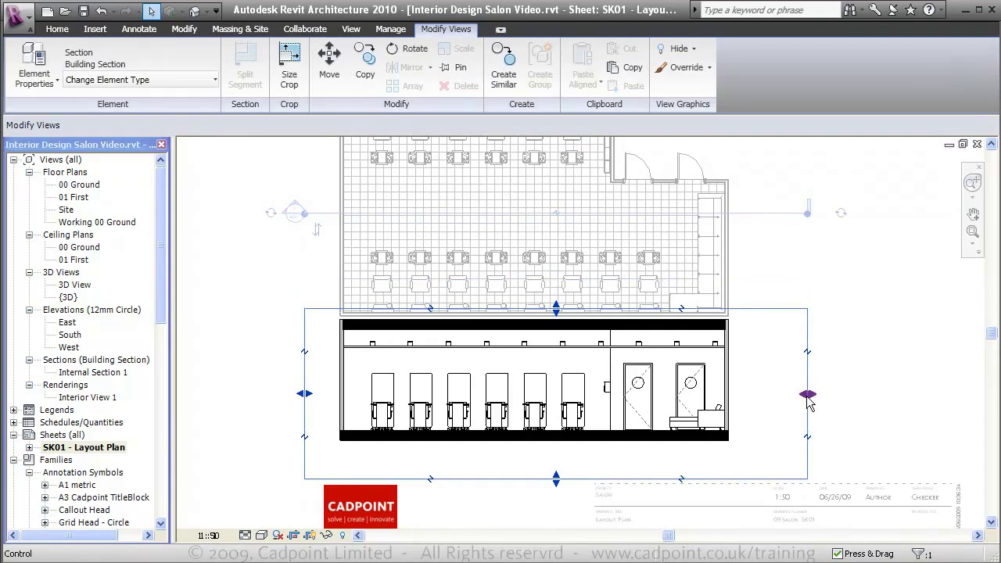
drag(807, 395, 729, 393)
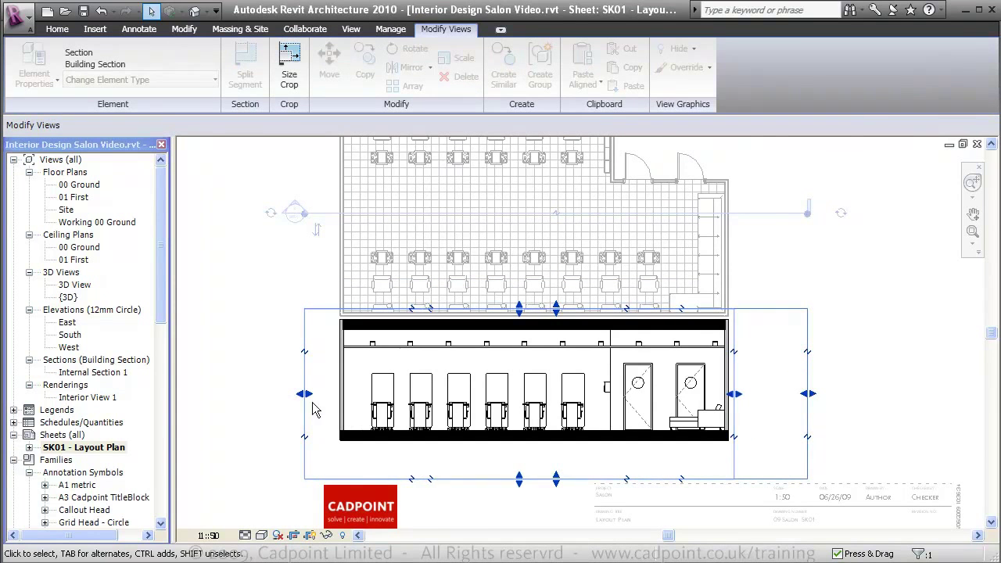
drag(311, 402, 332, 394)
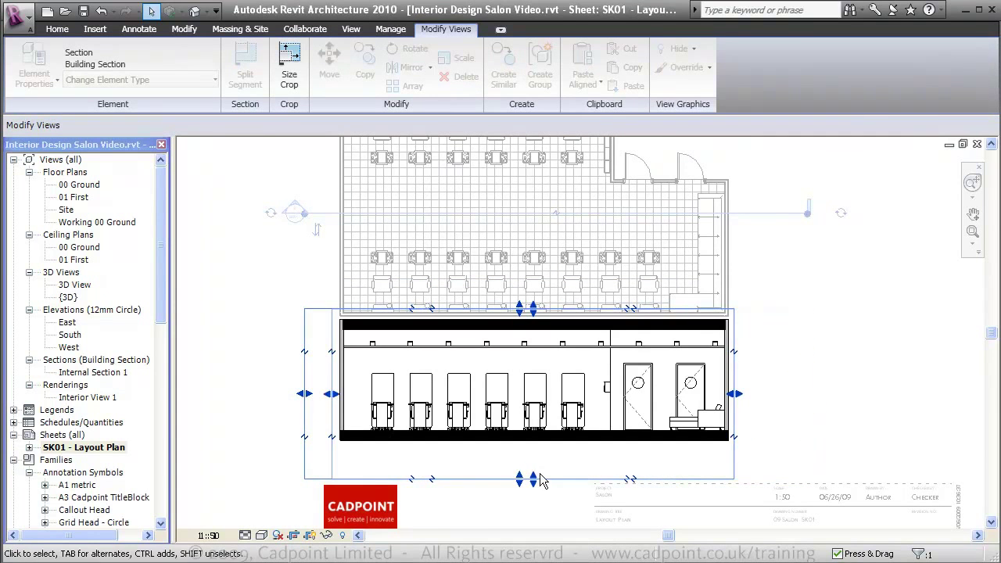
drag(535, 479, 534, 447)
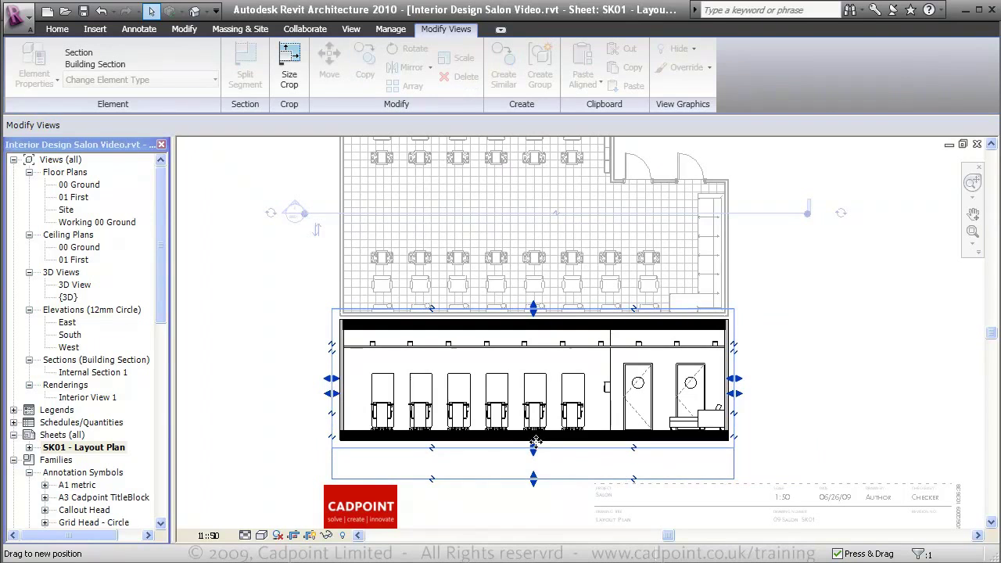
click(836, 419)
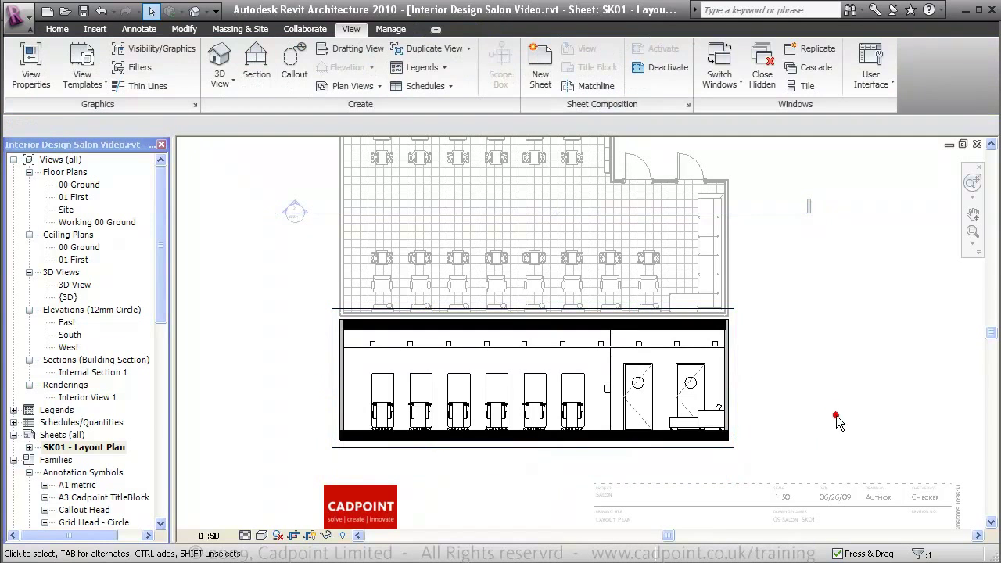
Step: Hide the section's crop region and deactivate the viewport
click(306, 536)
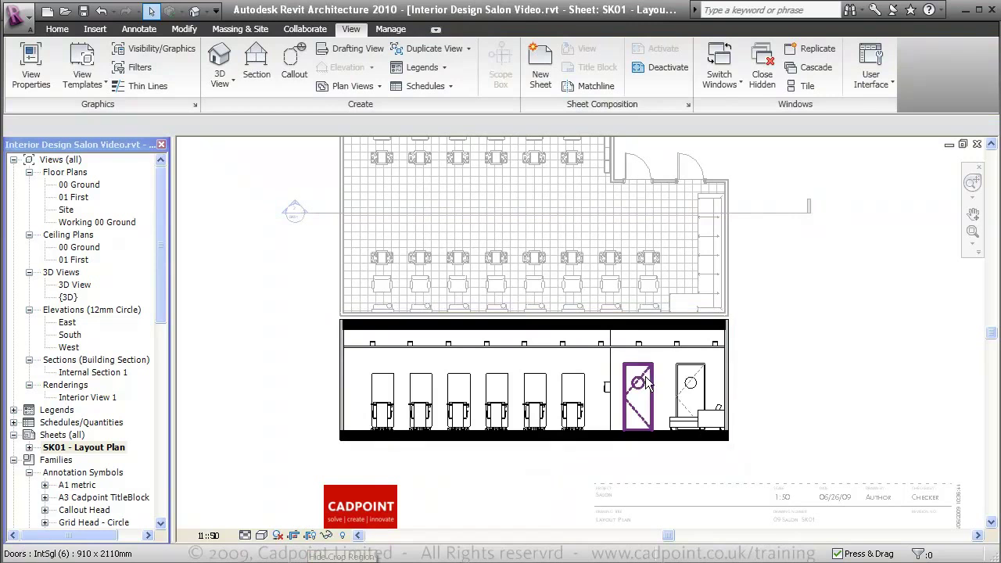
right_click(664, 381)
click(700, 406)
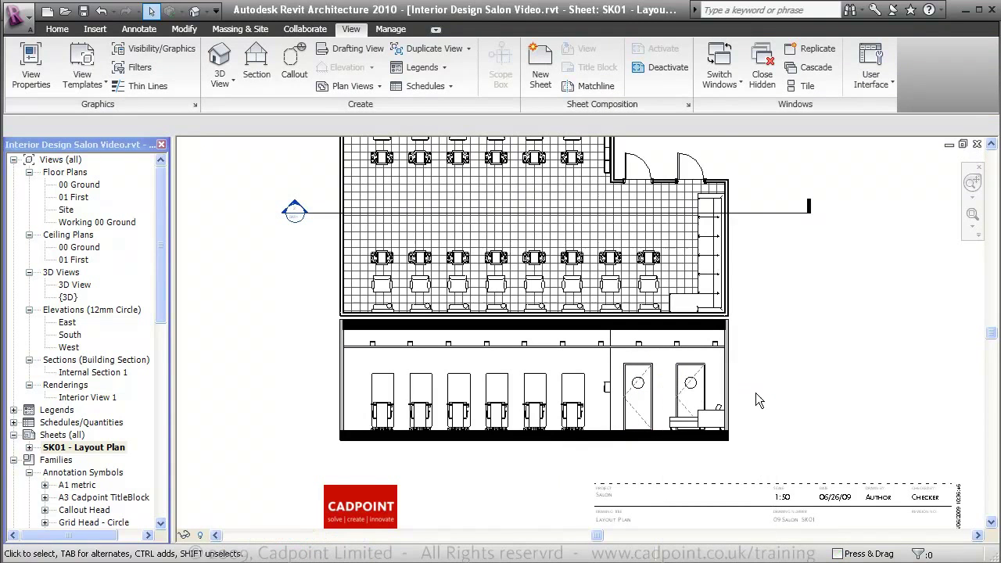
Step: Nudge the section viewport down two steps on sheet SK01
click(717, 377)
key(Down)
key(Down)
key(Down)
key(Down)
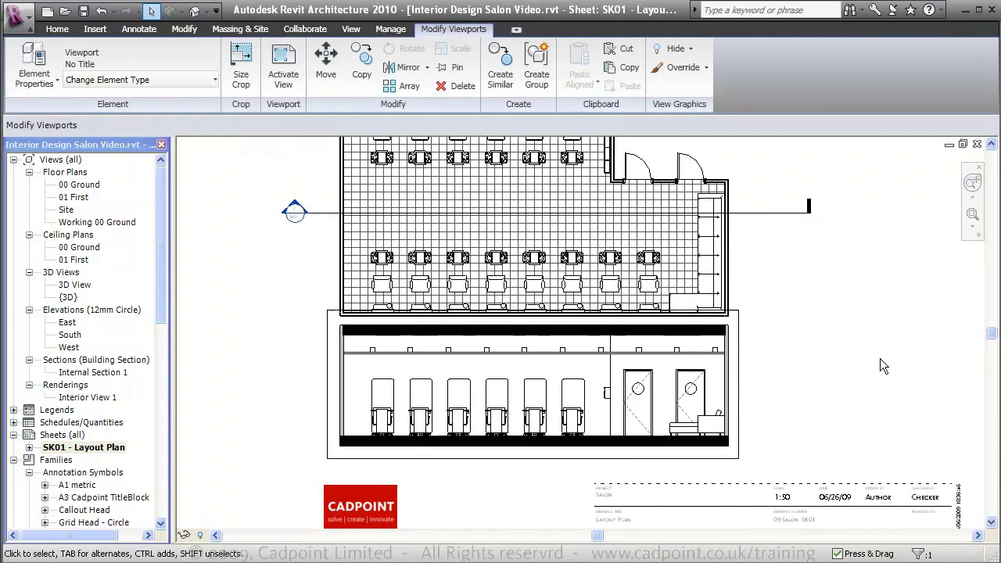
key(Down)
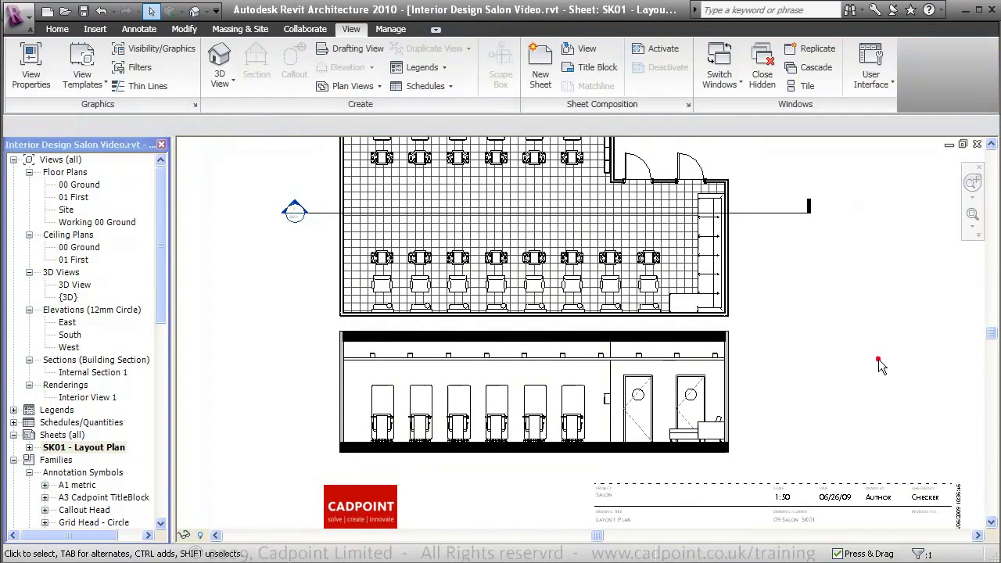
key(Escape)
scroll(339, 415, down, 1)
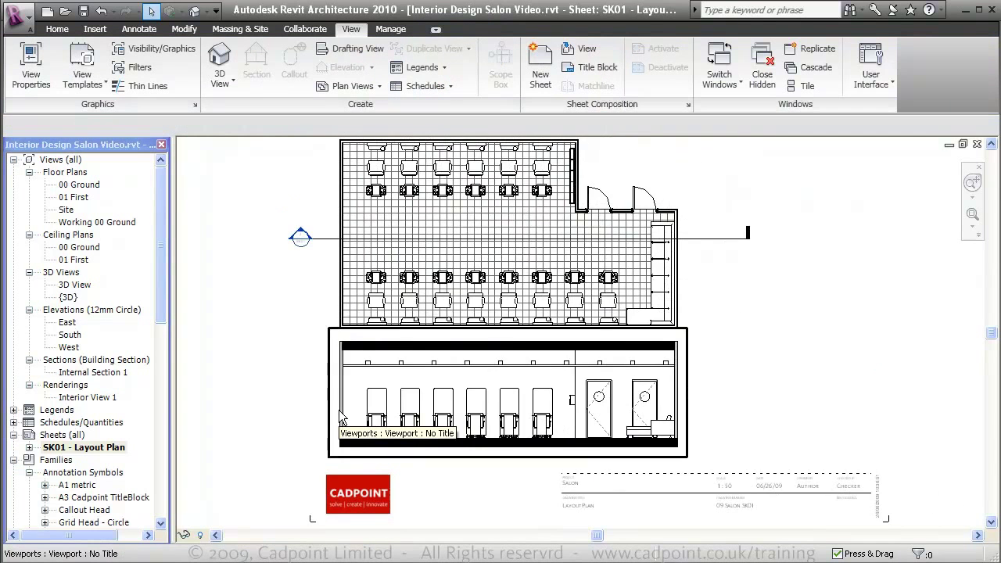
scroll(341, 417, down, 1)
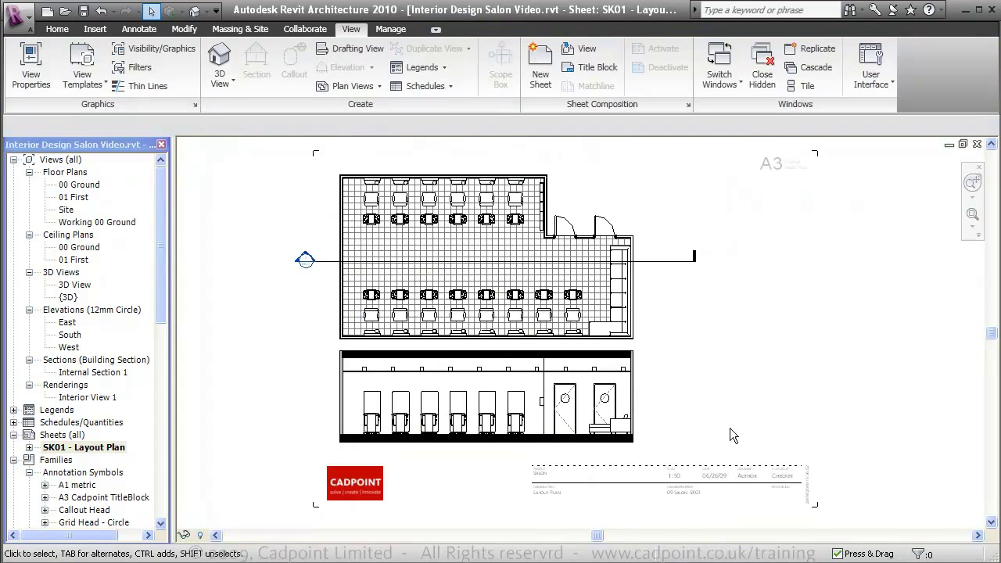
Step: Retitle the SK01 sheet to 'Layout Plan & Section' in the title block
click(552, 493)
click(551, 494)
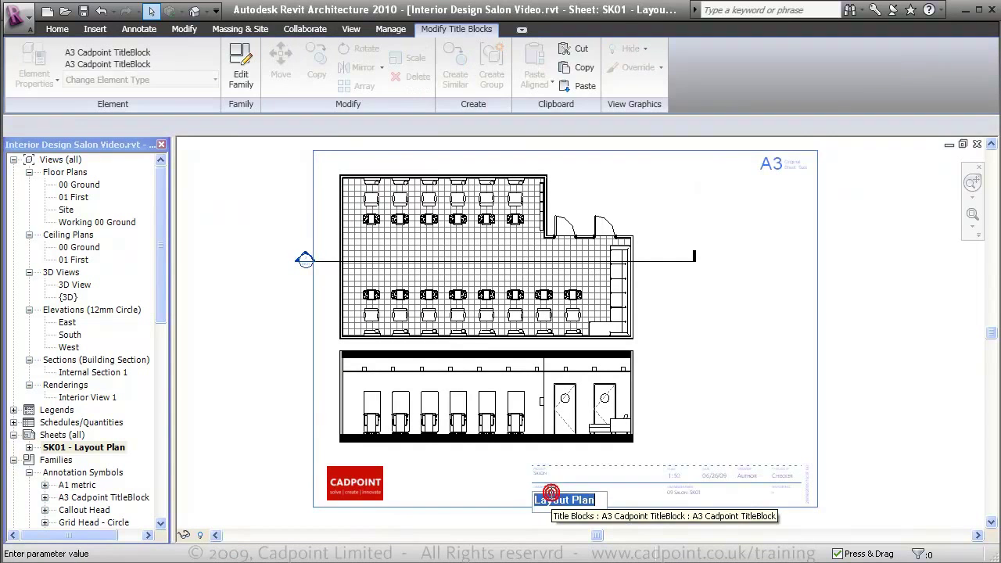
click(601, 500)
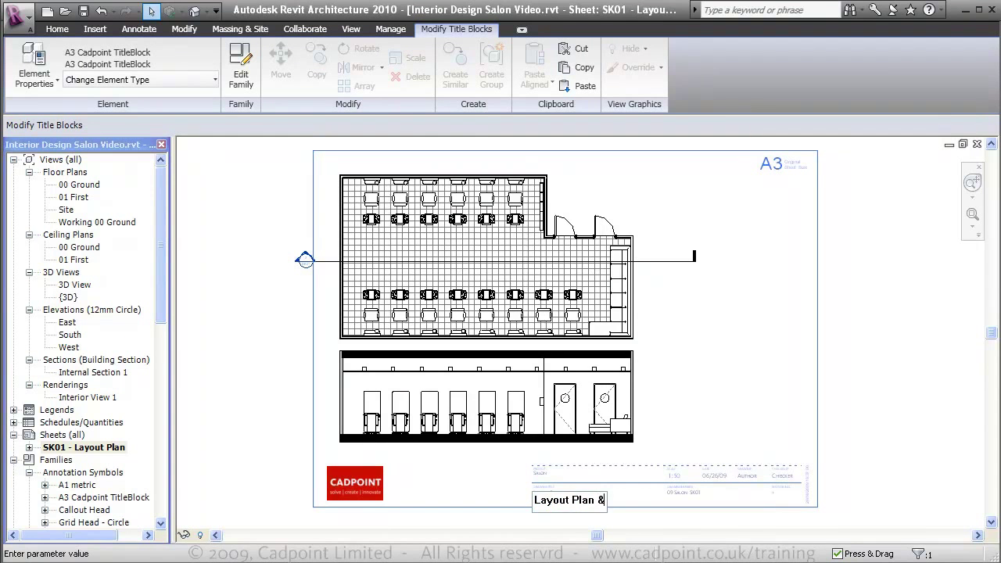
text(& Section)
click(893, 404)
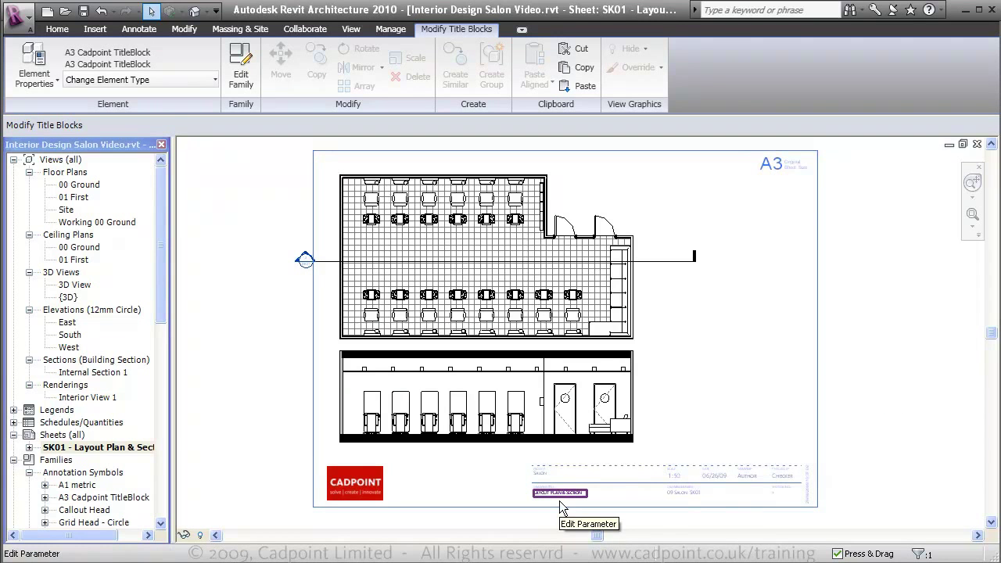
click(139, 450)
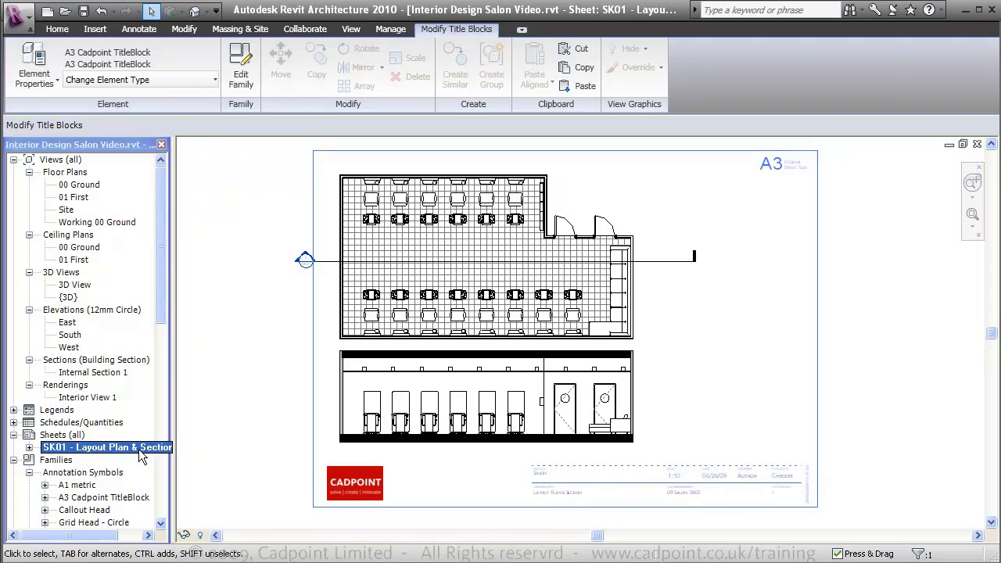
click(218, 415)
Step: Create a new sheet SK02 on the A3 Cadpoint TitleBlock
click(63, 435)
right_click(69, 437)
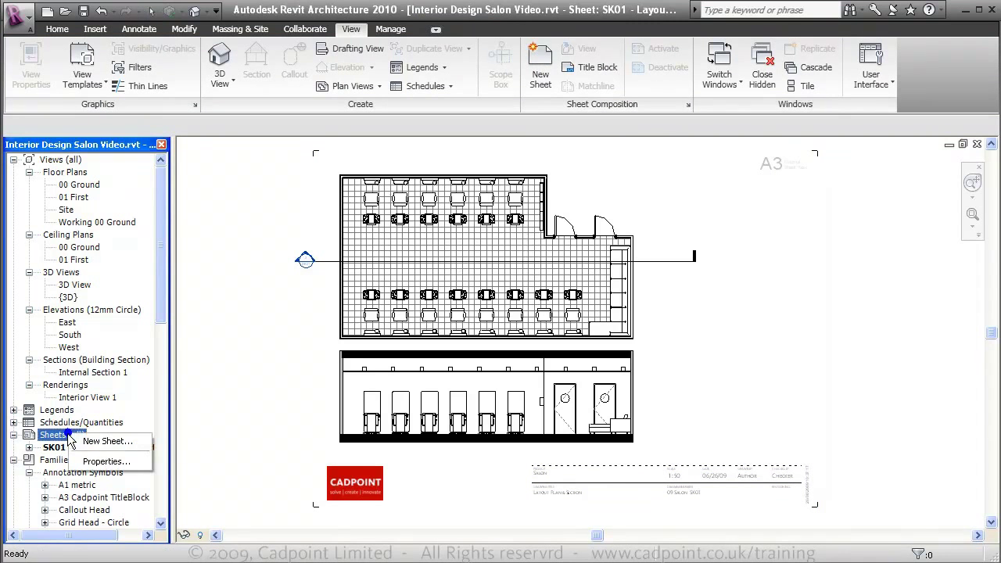
click(92, 443)
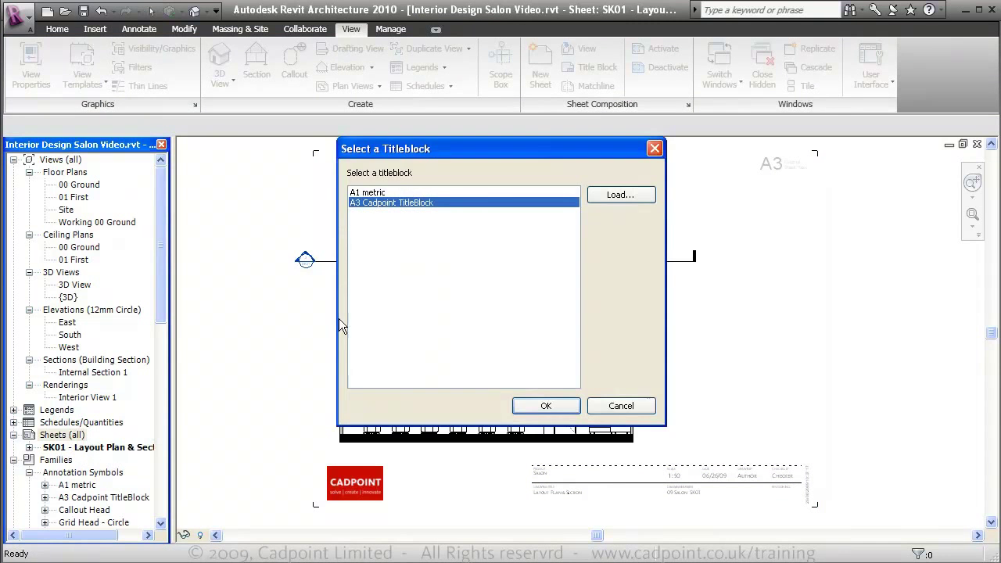
click(540, 408)
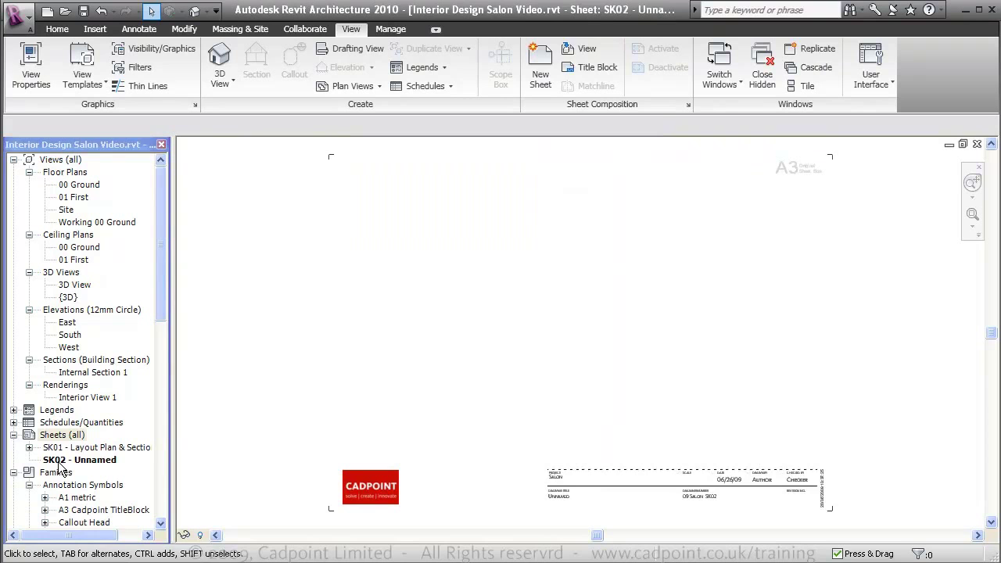
Step: Place the Interior View 1 rendering near the top of sheet SK02 as a No Title viewport
click(70, 398)
drag(69, 403, 399, 254)
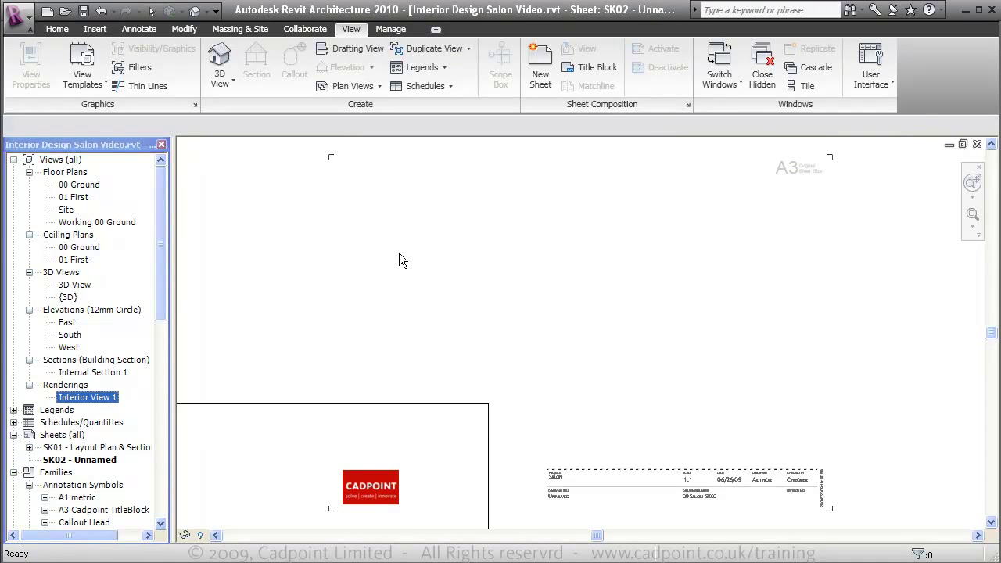
click(498, 277)
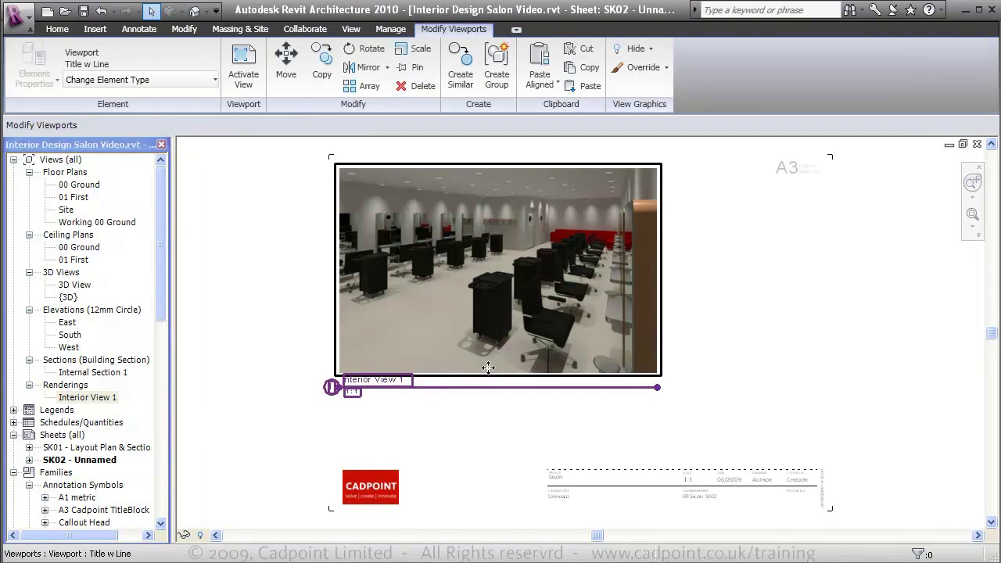
click(197, 80)
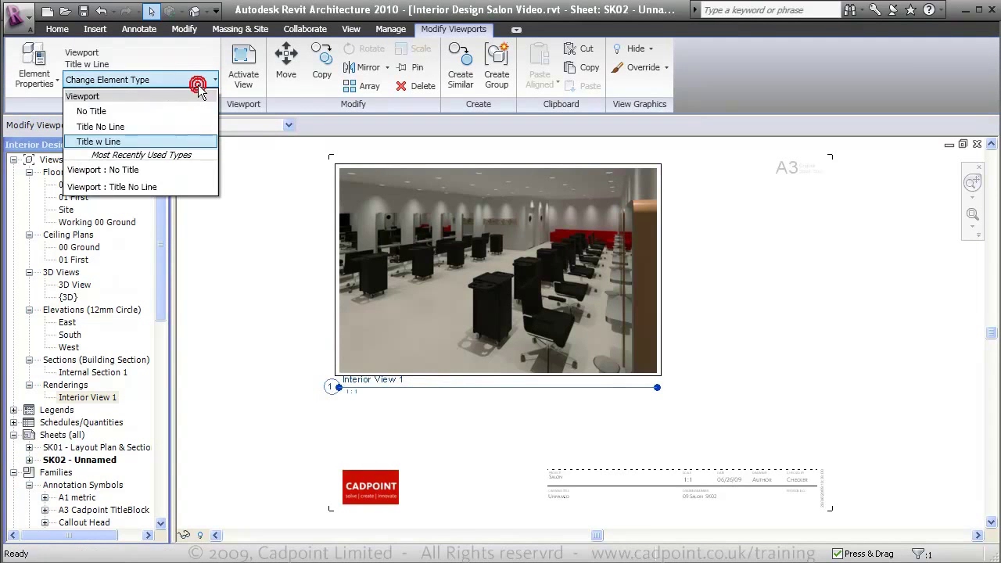
click(195, 113)
click(496, 413)
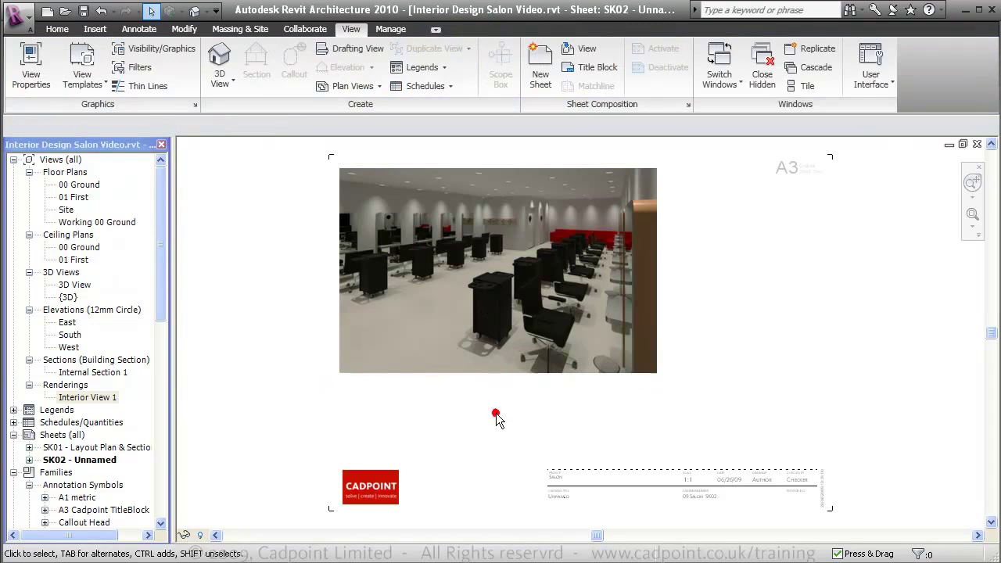
Step: Move the rendering viewport toward the lower right, just above the title block
click(548, 376)
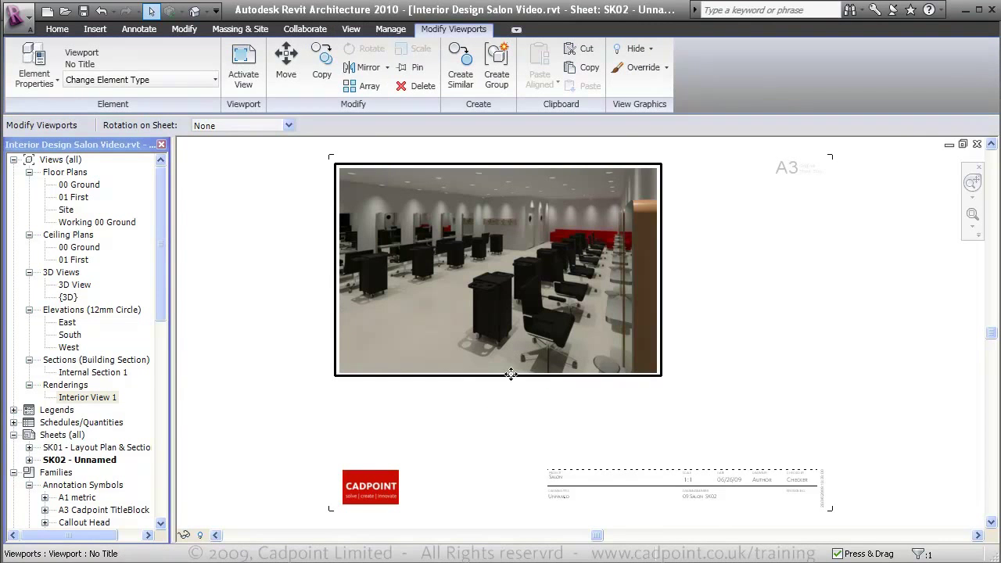
drag(509, 371, 661, 452)
click(404, 379)
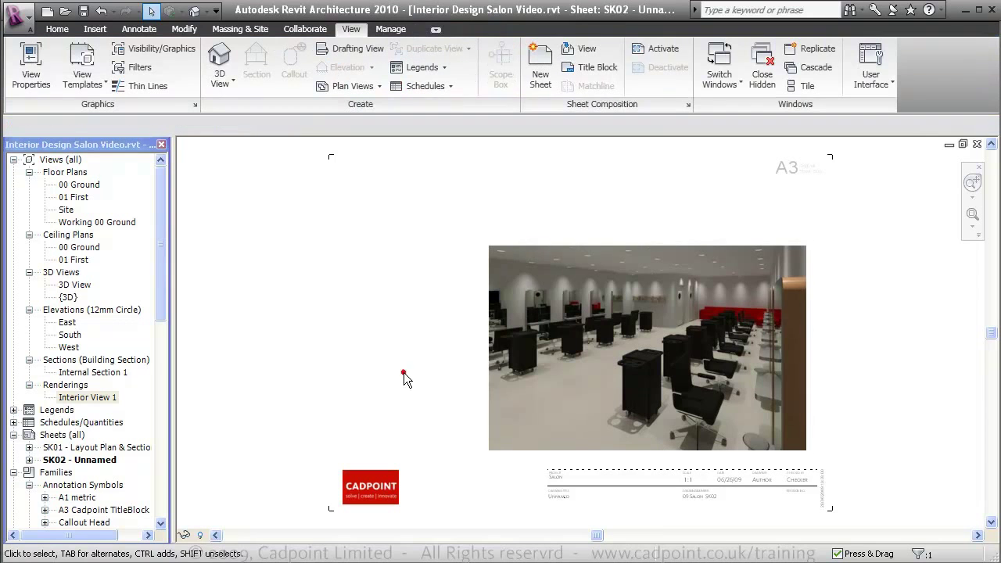
Step: Duplicate the 00 Ground plan with detailing to create Copy of 00 Ground
right_click(86, 186)
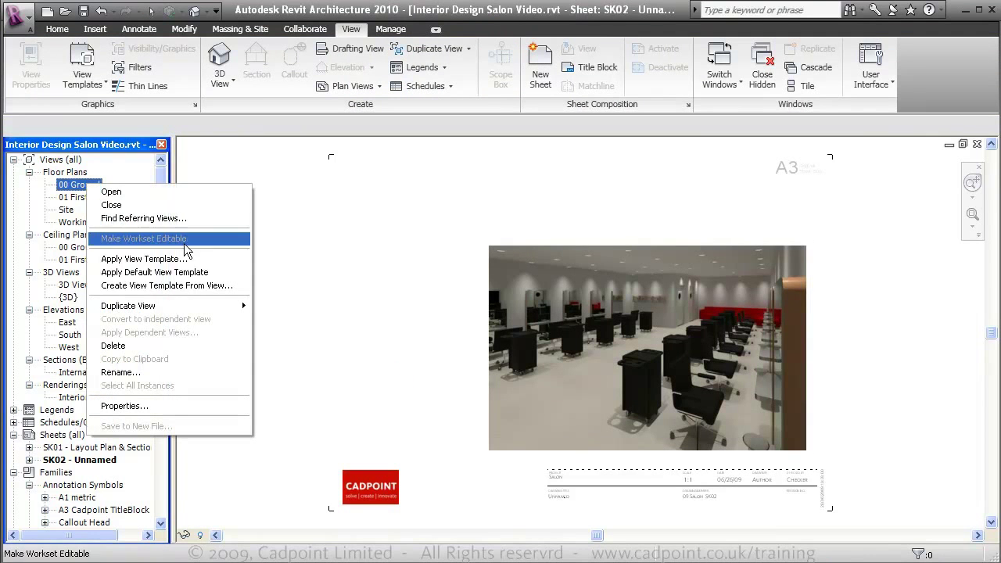
mouse_move(212, 307)
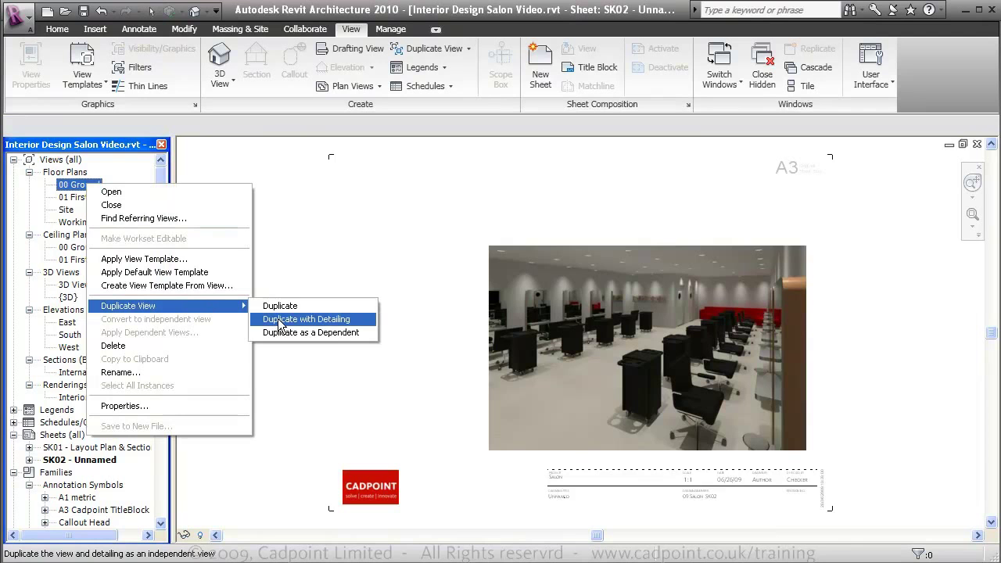
click(306, 319)
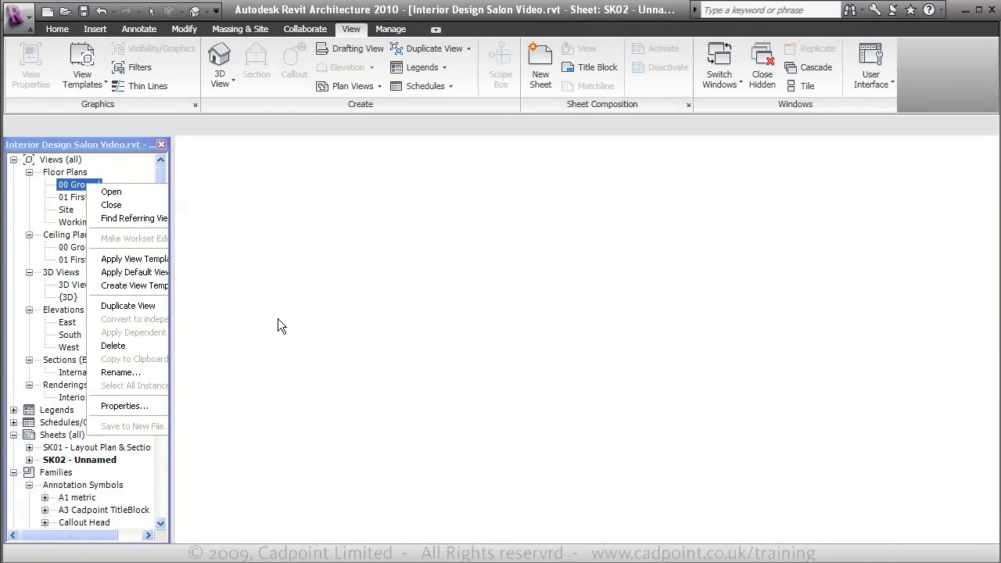
click(290, 489)
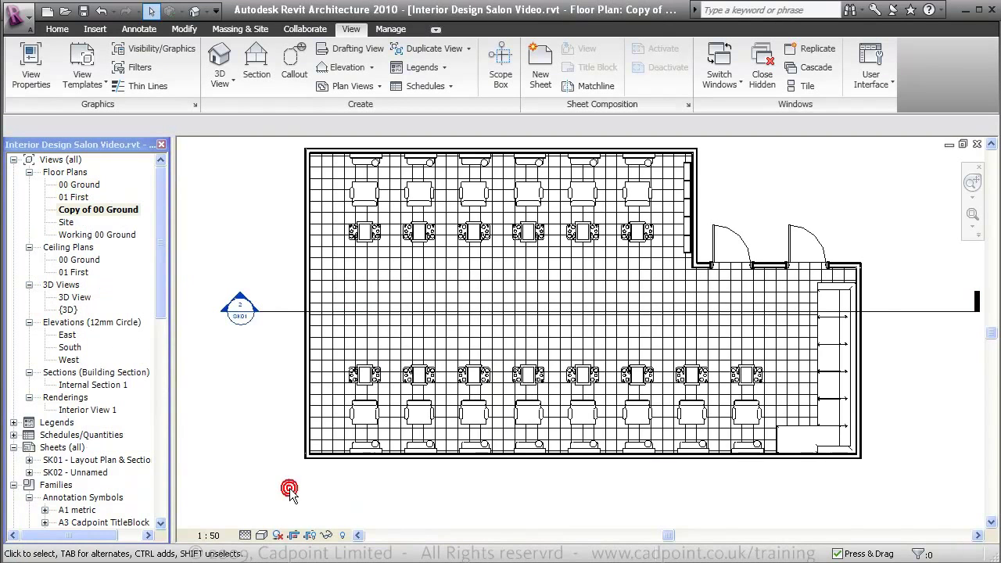
Step: Set Copy of 00 Ground to Coarse detail level and 1 : 100 scale
click(244, 535)
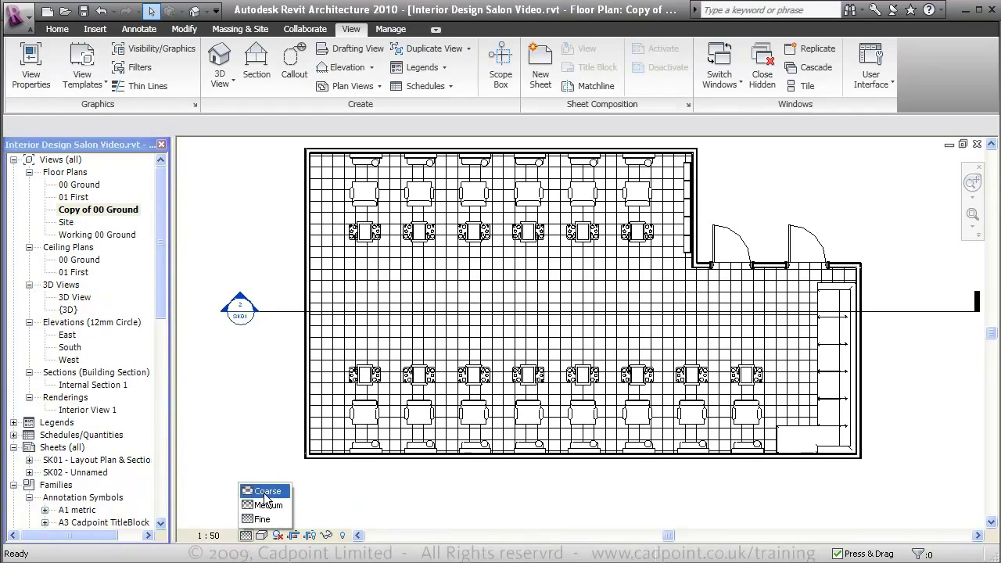
click(266, 493)
click(212, 535)
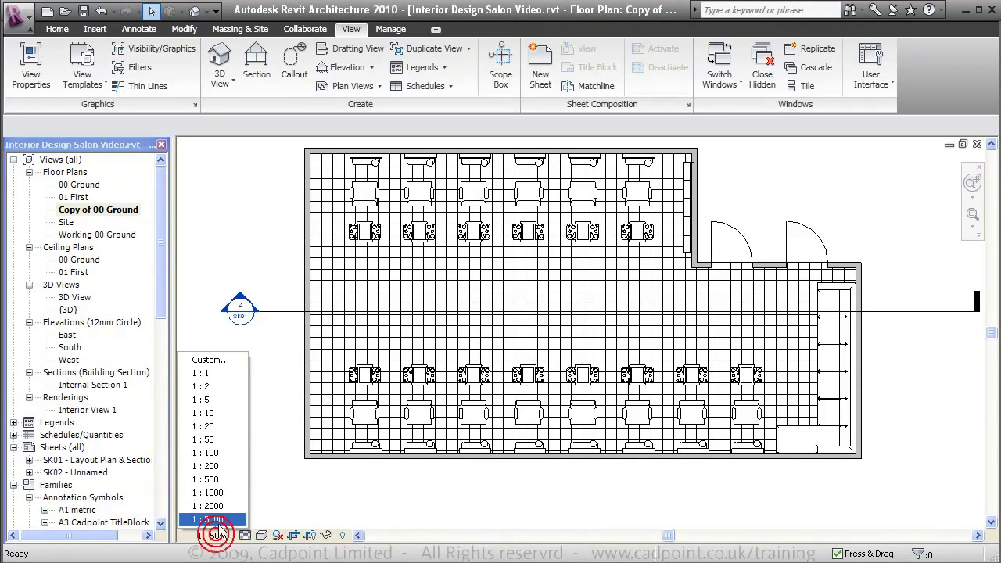
click(223, 450)
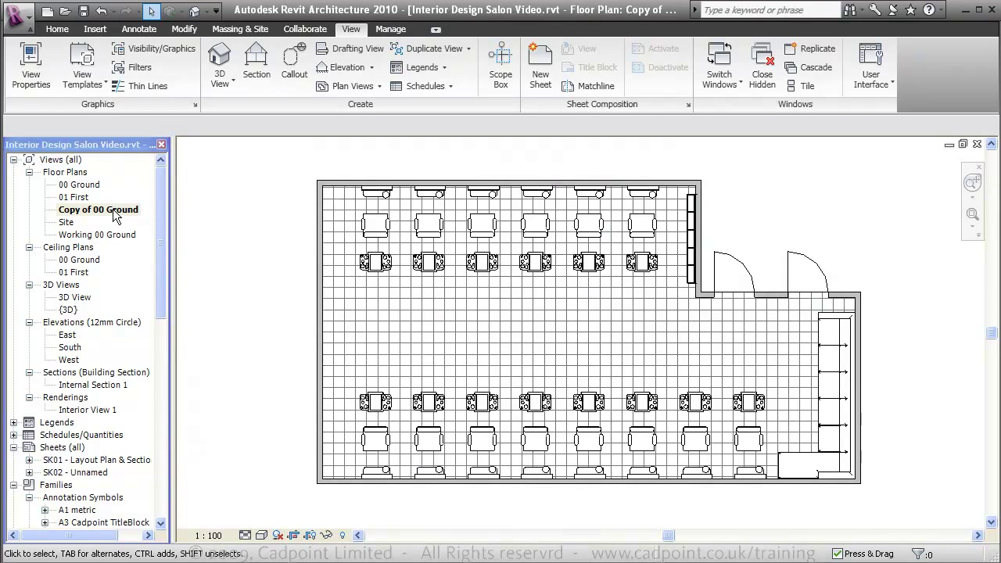
click(114, 212)
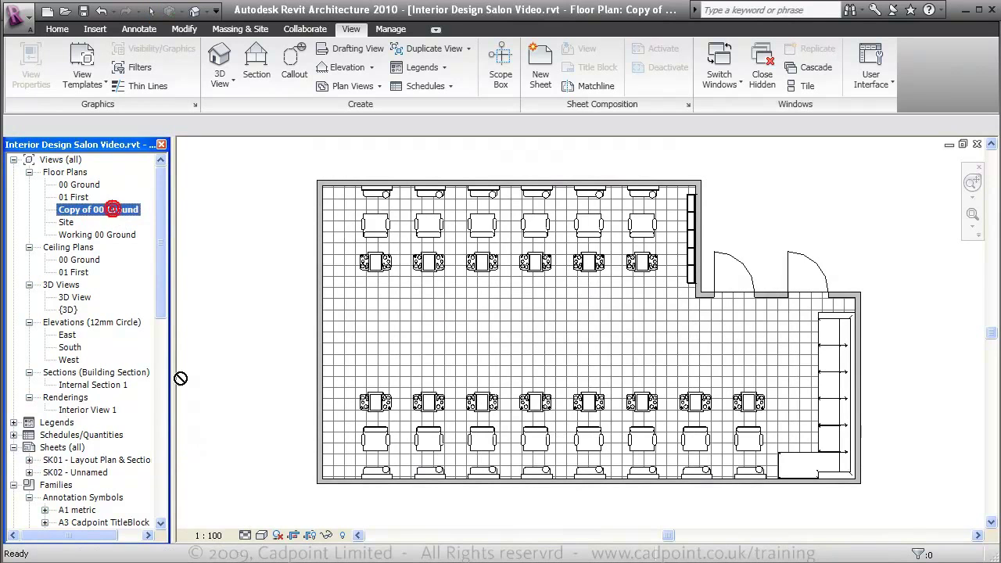
Step: Open sheet SK02 and place Copy of 00 Ground at its top left as a Viewport: No Title
click(88, 473)
double_click(86, 473)
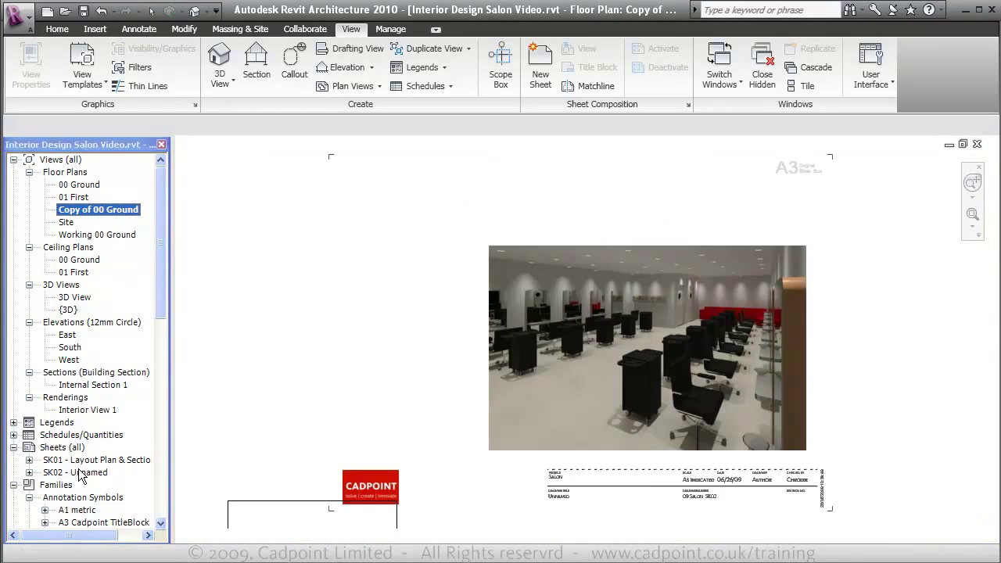
drag(98, 209, 227, 477)
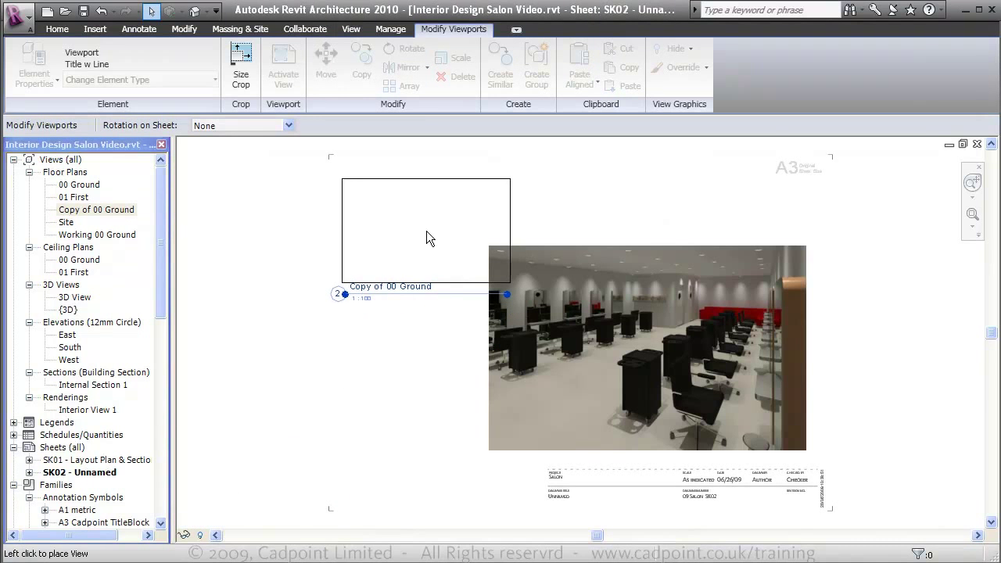
click(425, 236)
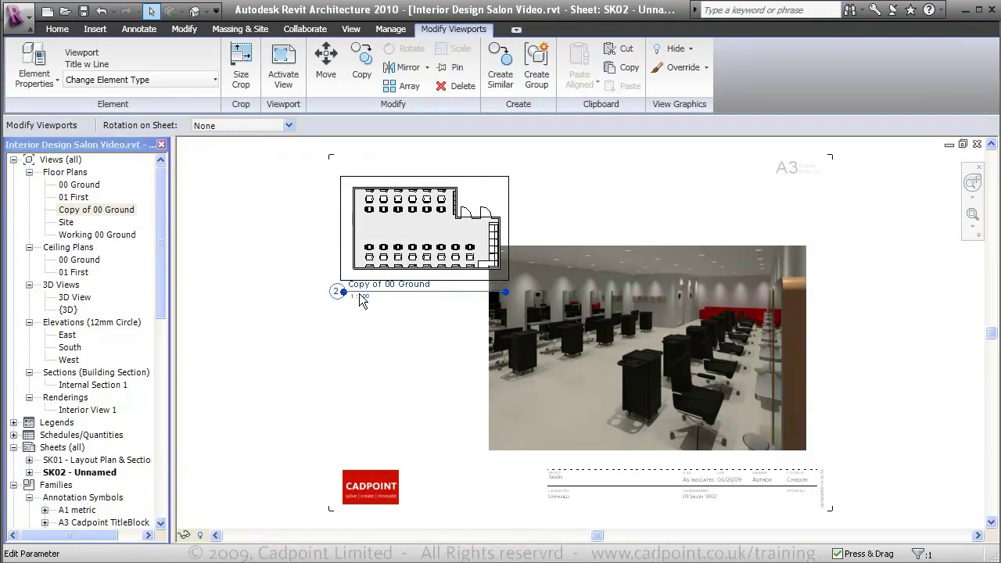
click(172, 79)
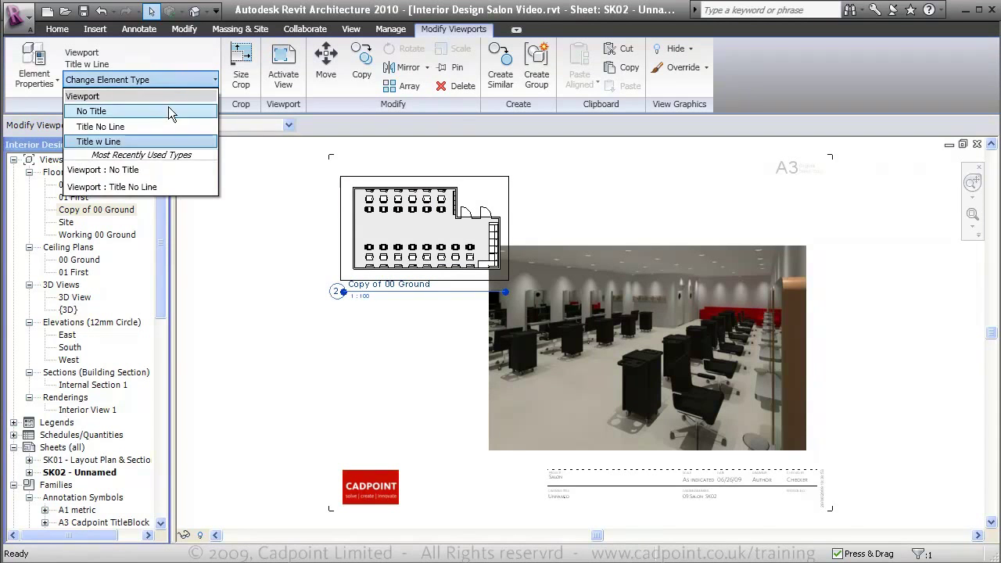
click(170, 111)
click(403, 357)
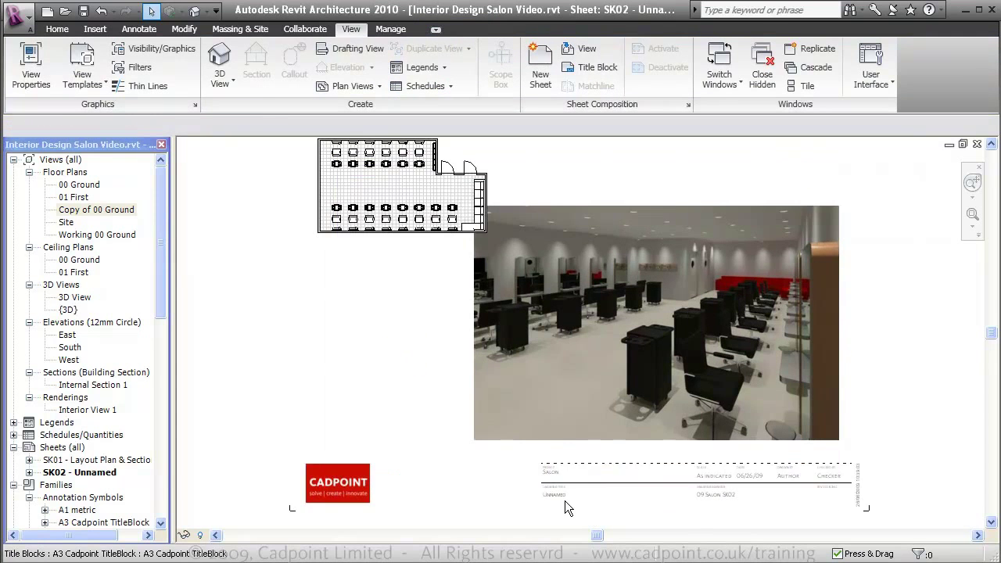
Step: Change the title block's drawing title from Unnamed to 'Internal View 1'
scroll(564, 500, up, 3)
click(550, 487)
click(549, 487)
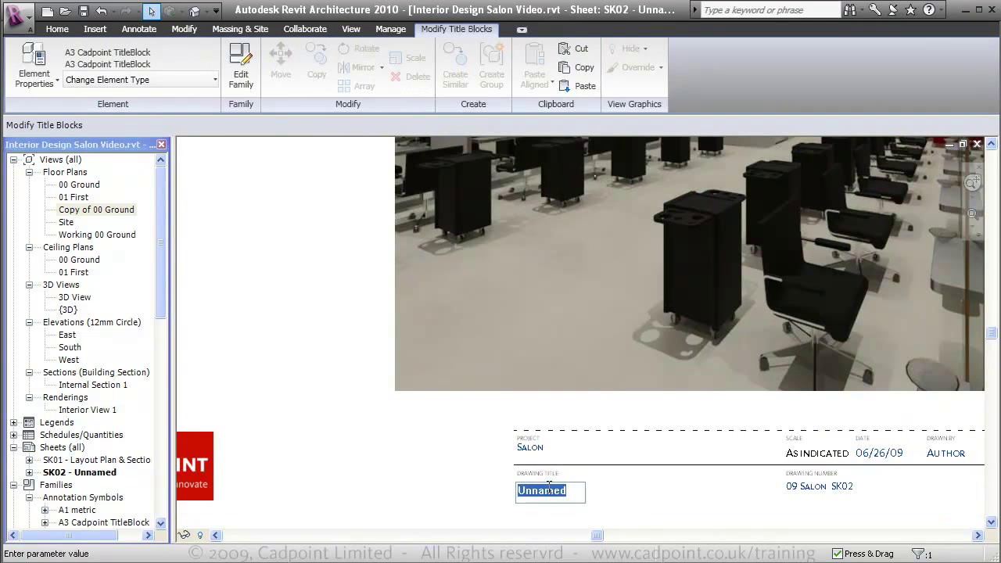
text(Inter)
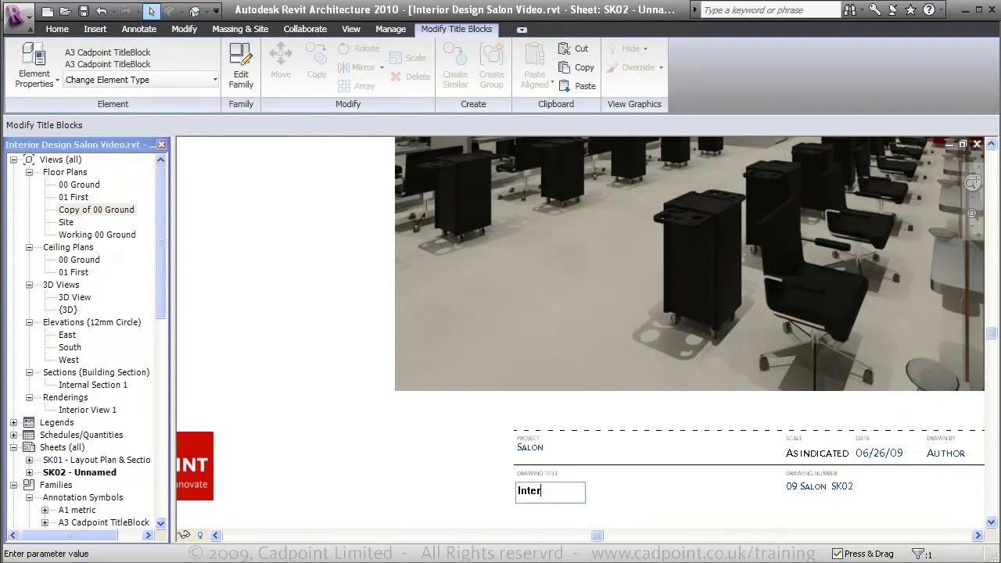
text(nal View 1)
click(321, 308)
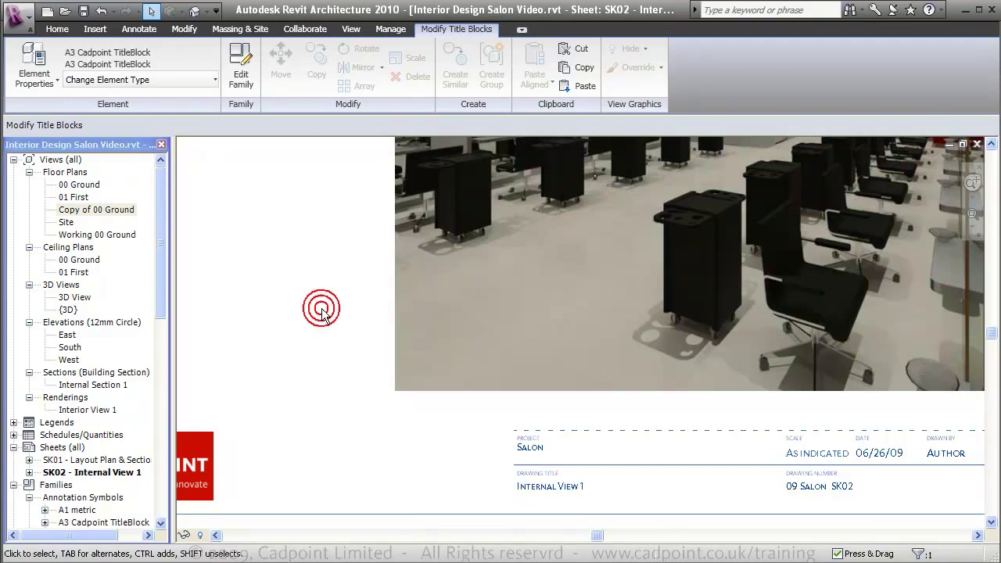
Step: Zoom to fit the sheet with ZF and save the project
key(z)
key(f)
click(85, 12)
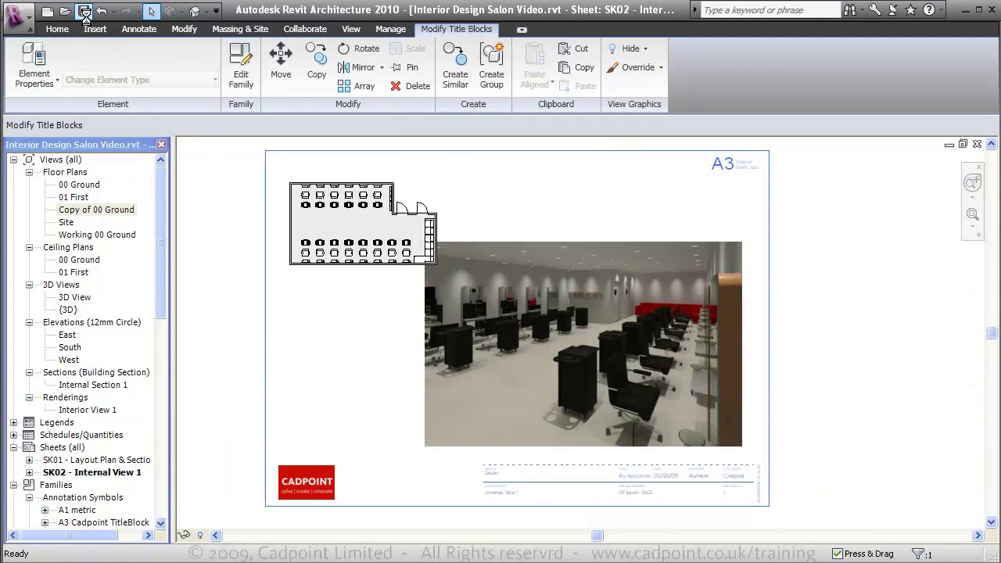
key(Escape)
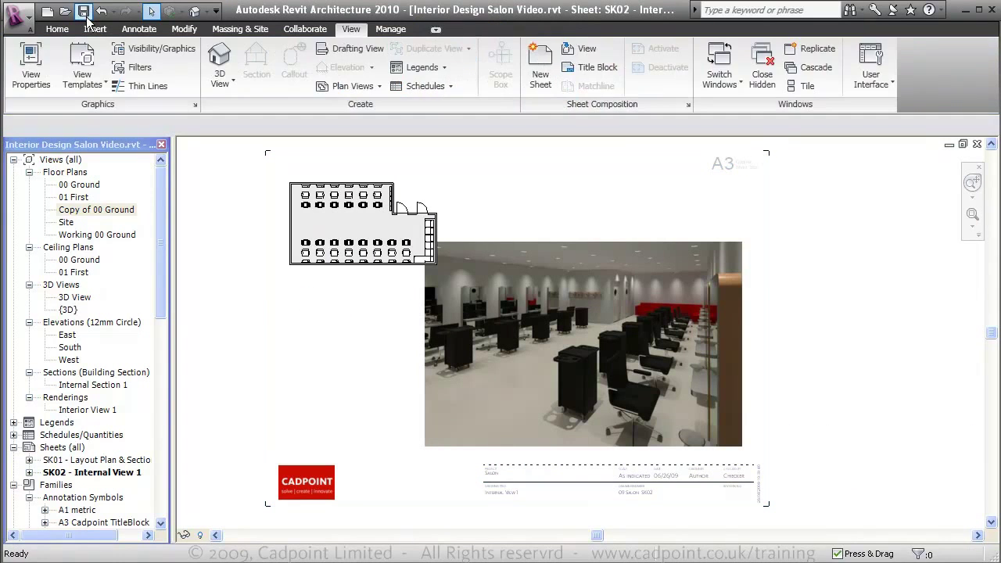
Step: Start printing and choose CutePDF Writer as the printer
click(18, 19)
click(62, 329)
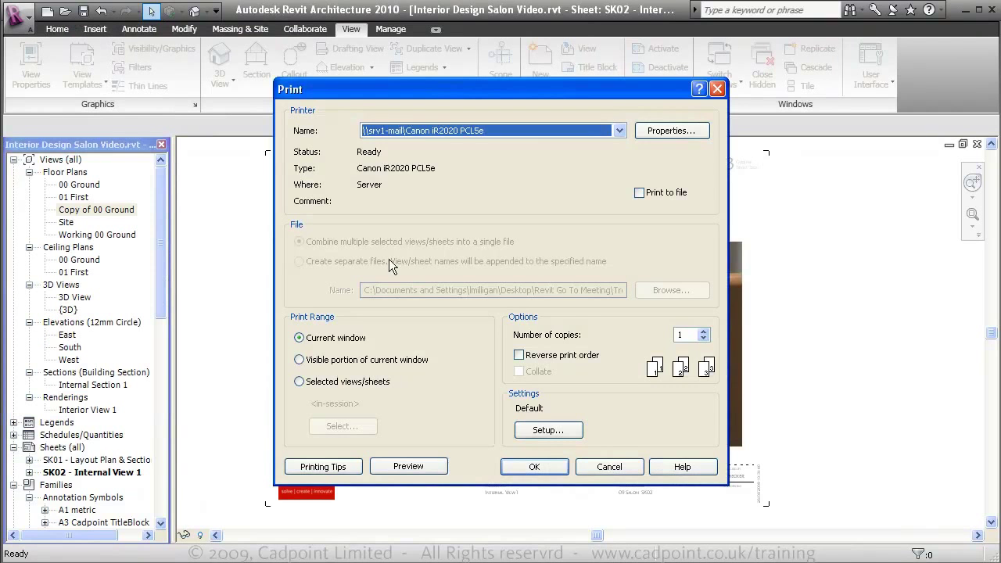
click(473, 133)
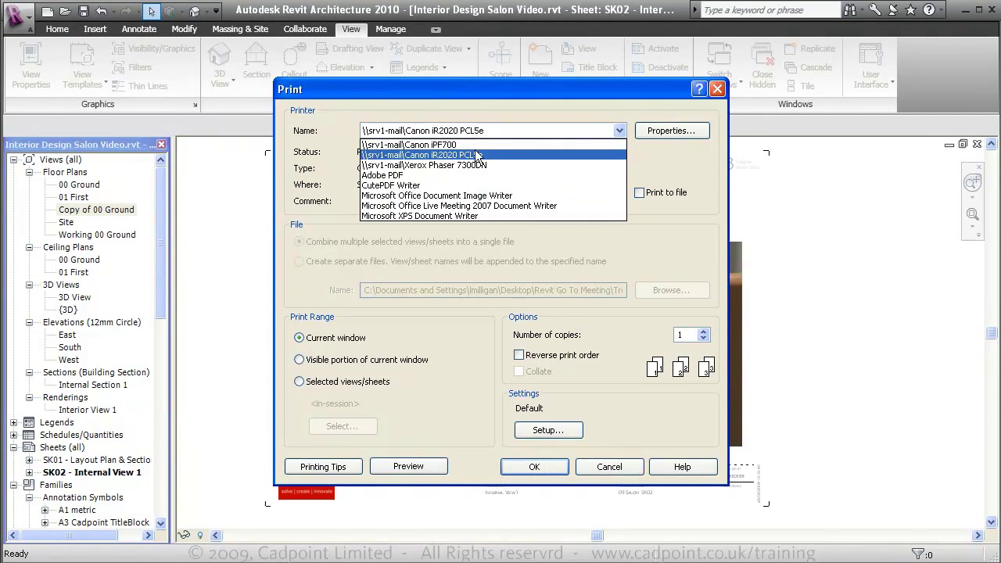
click(462, 186)
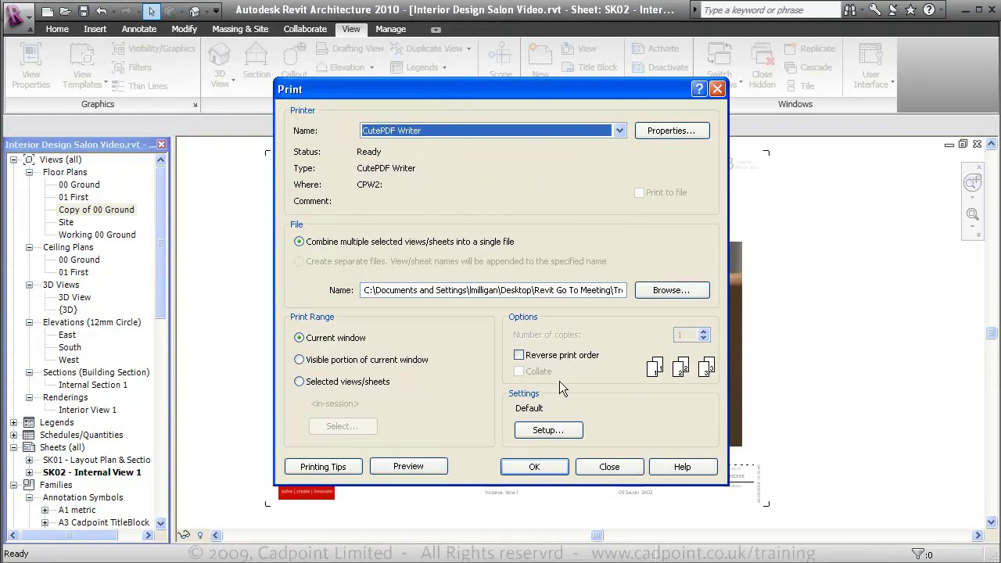
Step: Set the print setup to A3 paper at 100% zoom with no margin offset
click(554, 430)
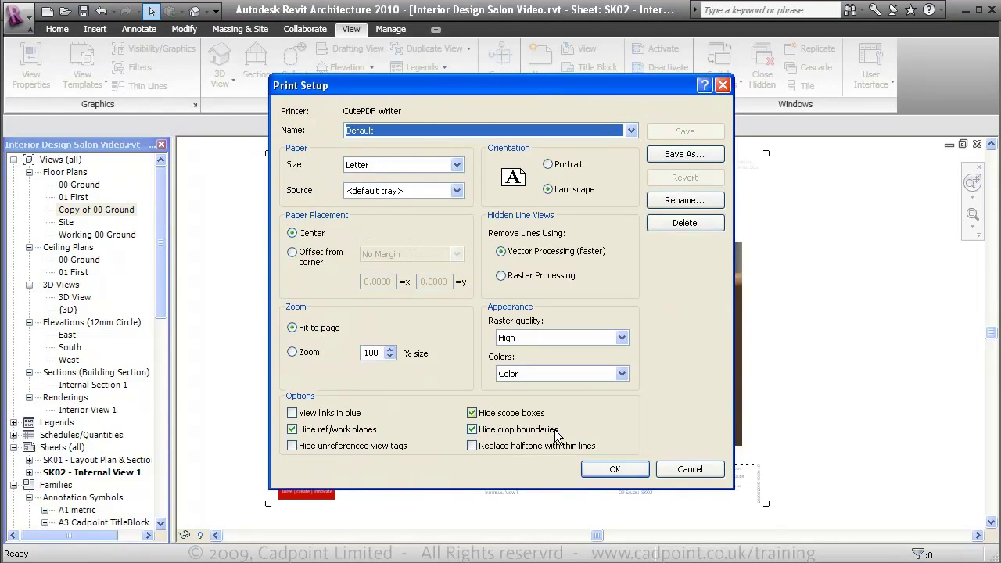
click(443, 164)
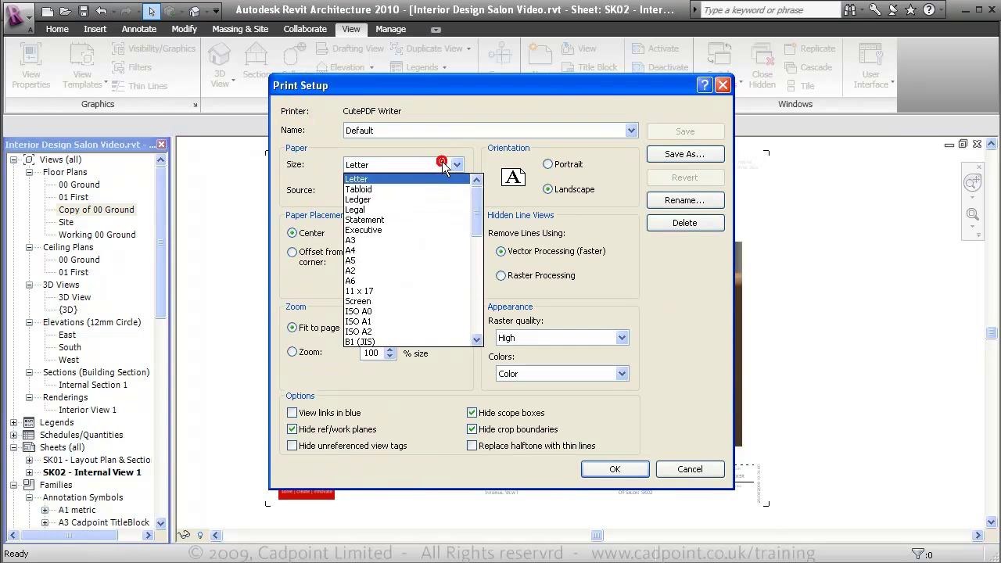
click(434, 240)
click(292, 352)
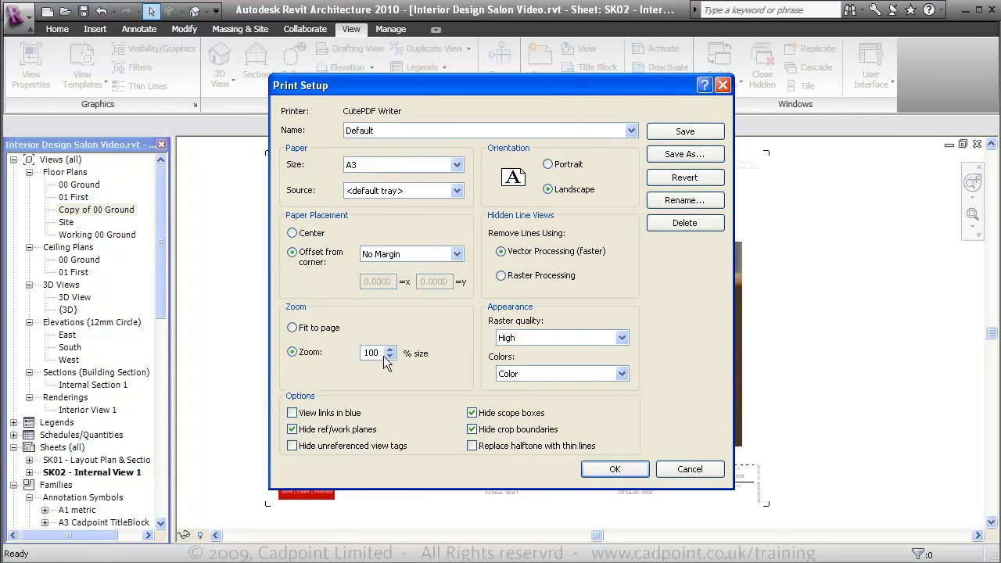
click(610, 470)
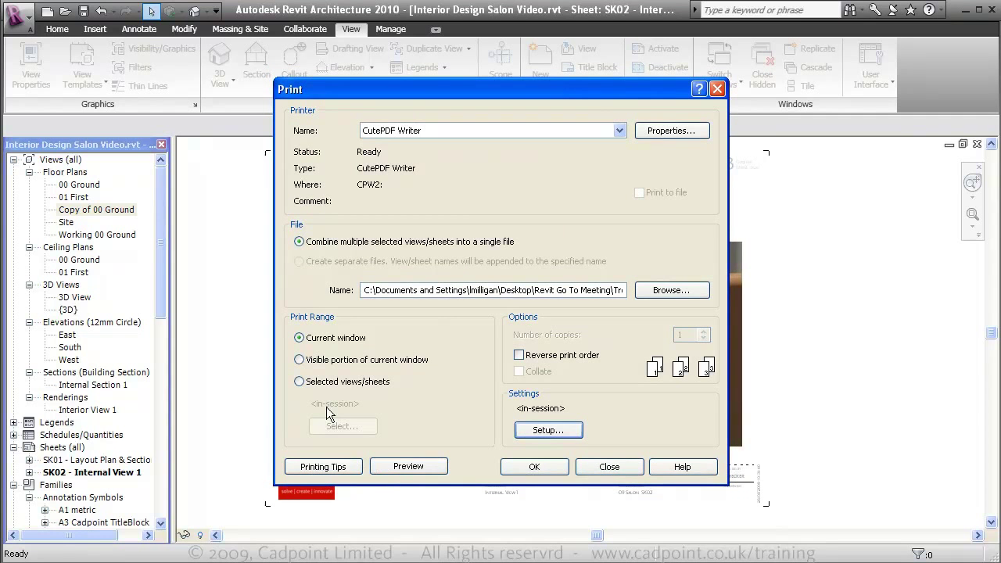
Step: Print selected views/sheets only, with sheets SK01 and SK02 ticked
click(313, 384)
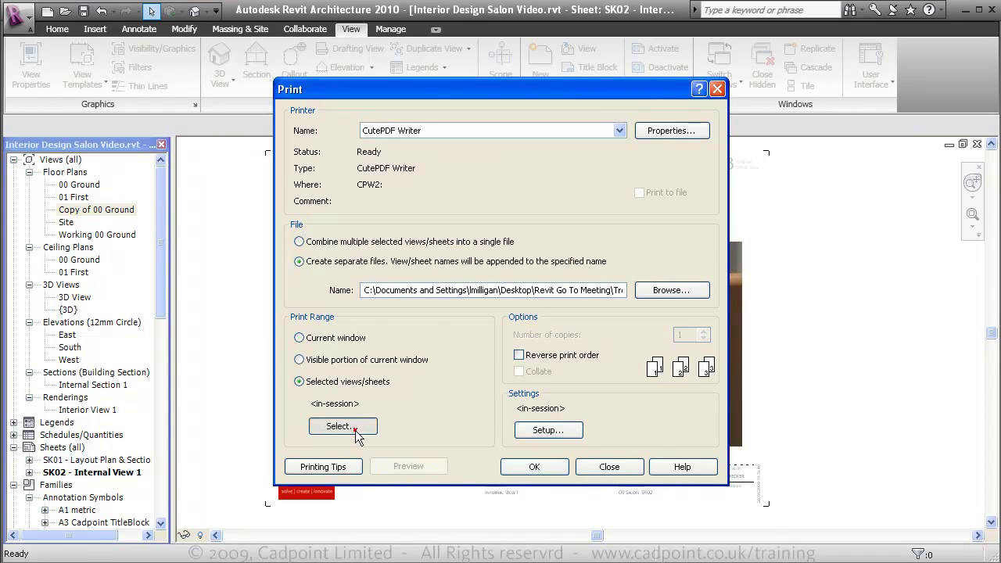
click(350, 428)
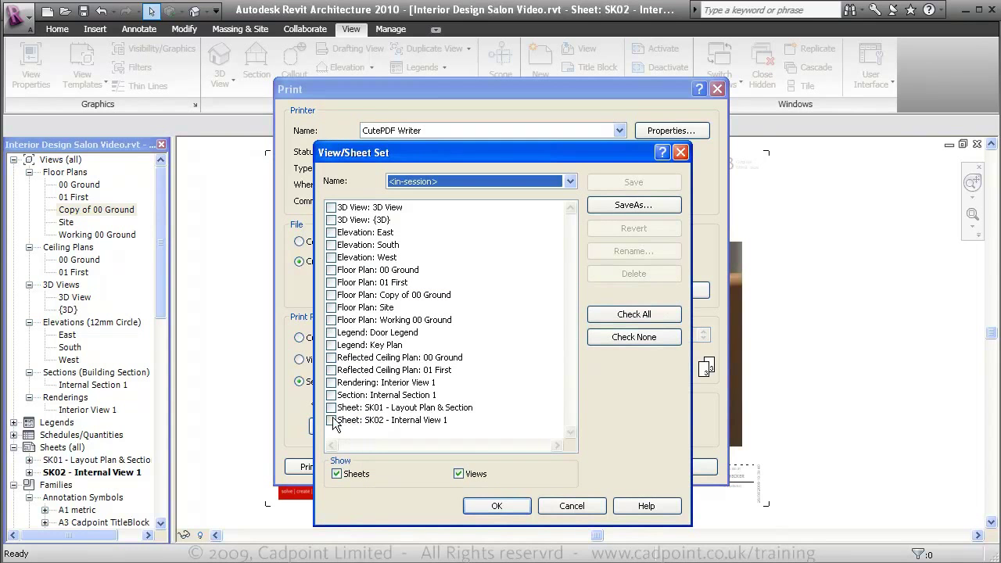
click(332, 421)
click(330, 408)
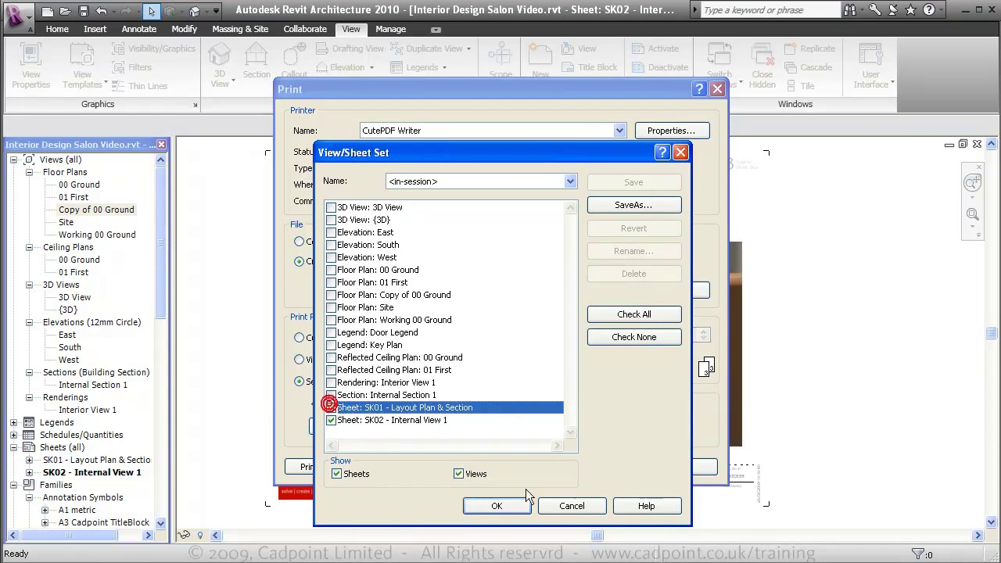
click(499, 506)
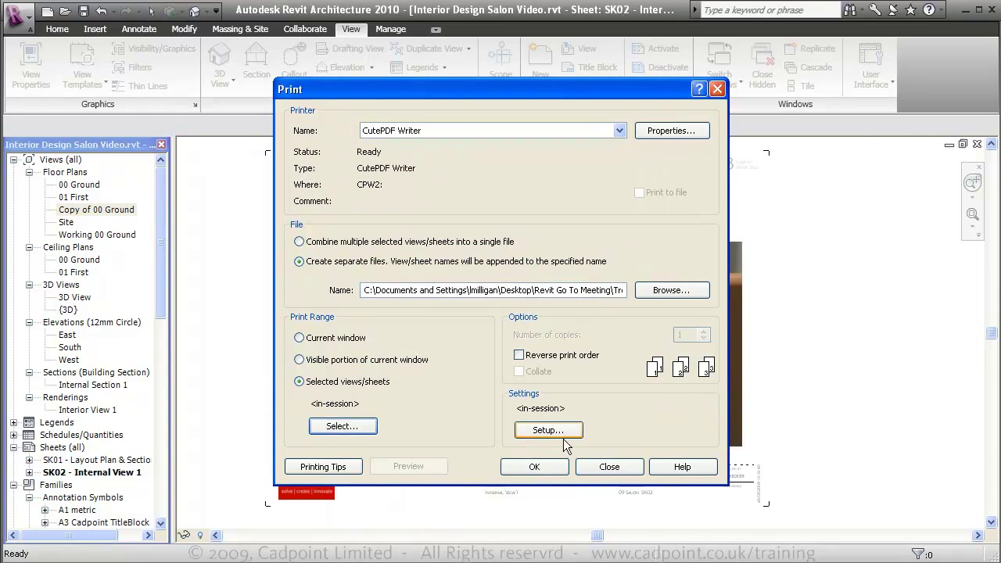
Step: Print the two sheets, saving the first PDF as SK01 and naming the second Sk02
click(535, 467)
text(SK)
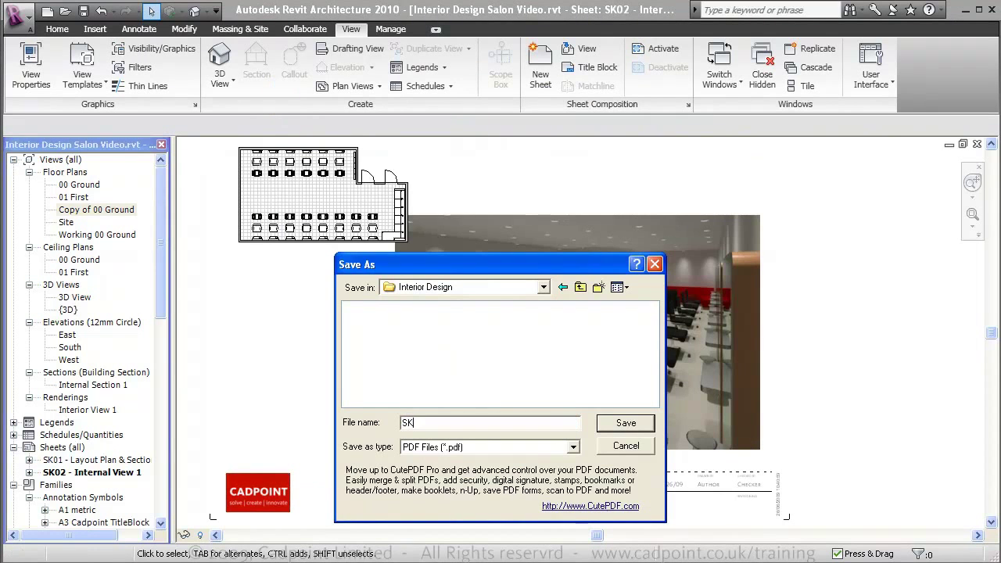
text(02)
click(618, 423)
text(Sk02)
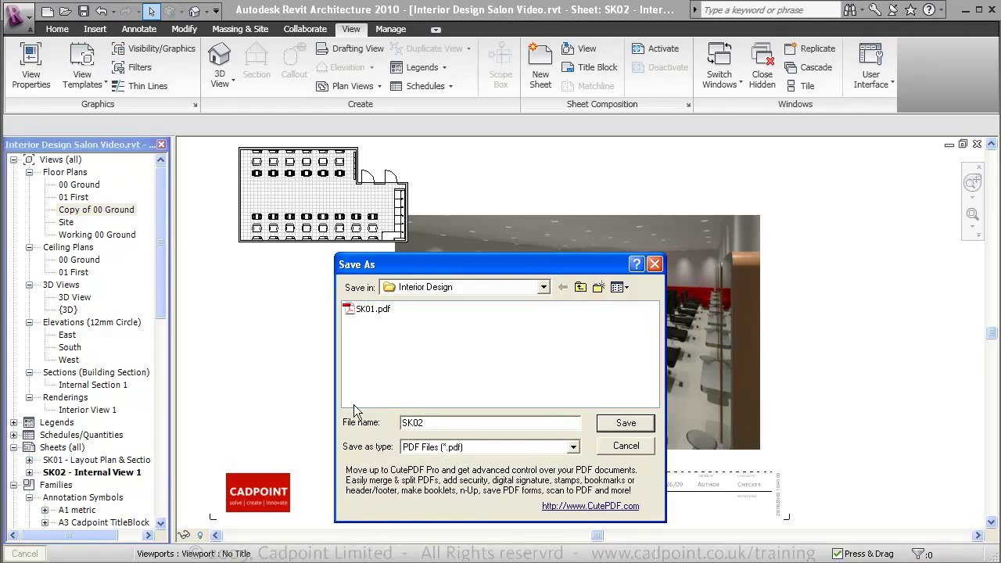
Step: Save the second PDF as SK02 in the Interior Design folder
click(626, 424)
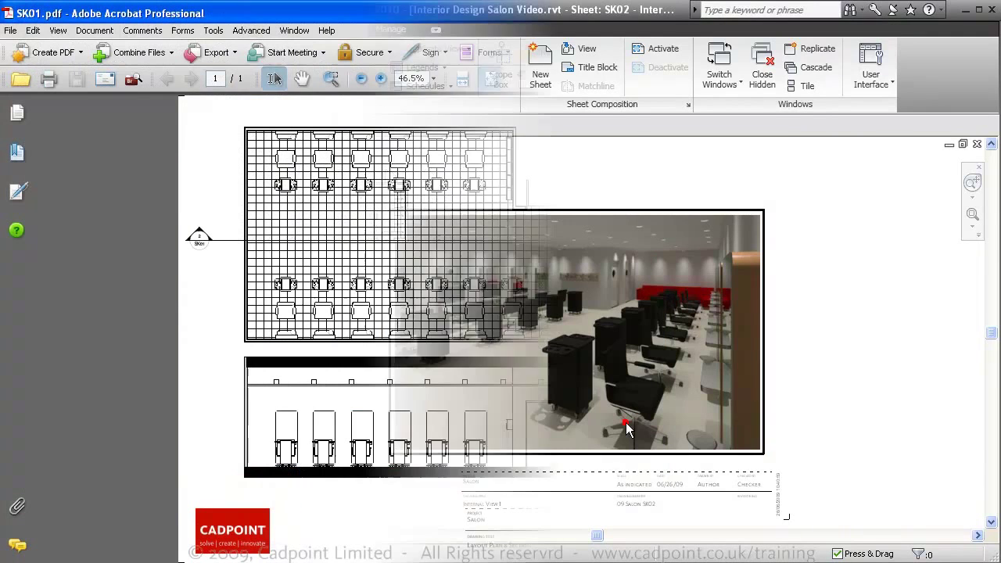